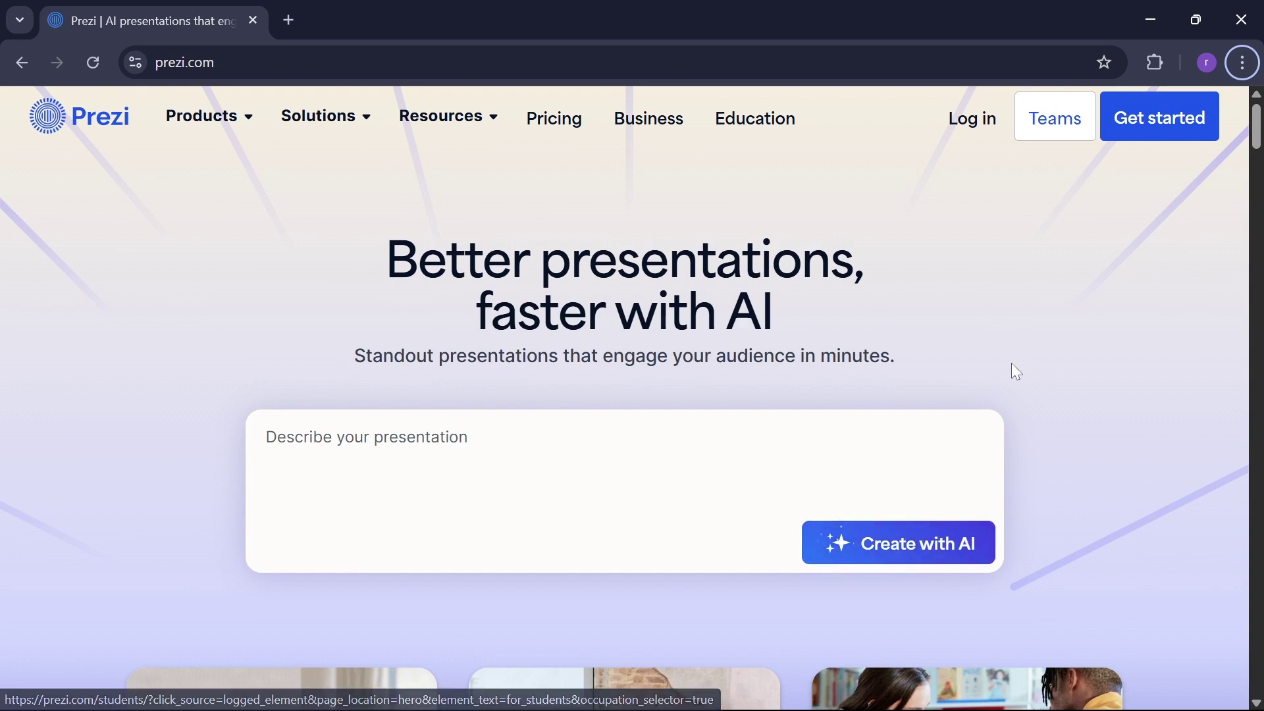
{"action": "scroll", "coordinate": [1014, 365], "scroll_direction": "down", "scroll_amount": 1}
{"action": "scroll", "coordinate": [1017, 372], "scroll_direction": "down", "scroll_amount": 4}
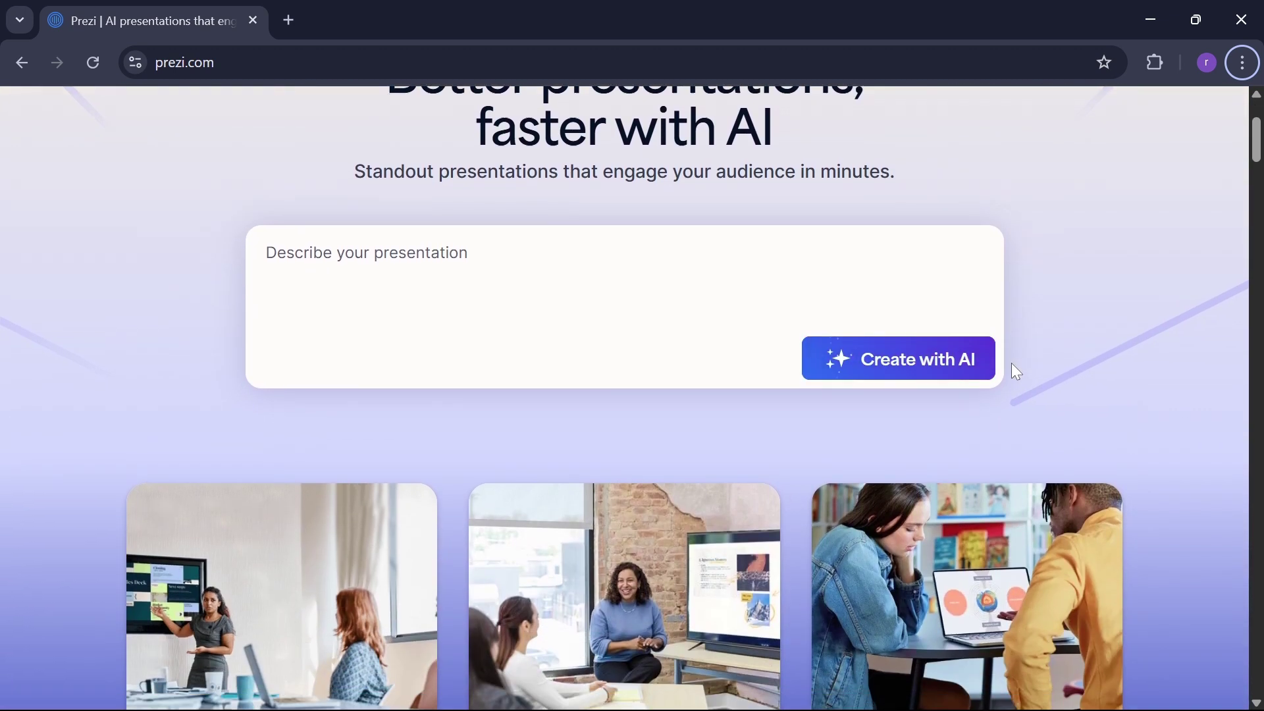
{"action": "scroll", "coordinate": [1016, 372], "scroll_direction": "down", "scroll_amount": 5}
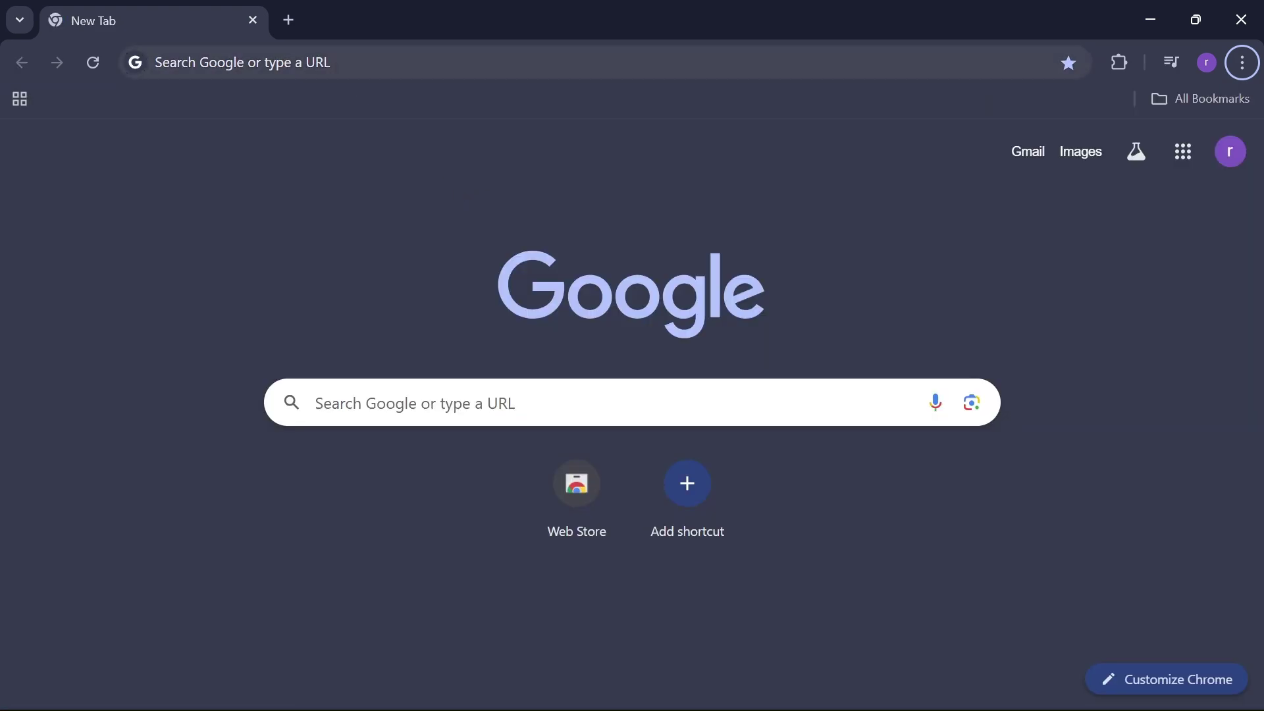
Go to the prezi.com website.
{"action": "left_click", "coordinate": [349, 63]}
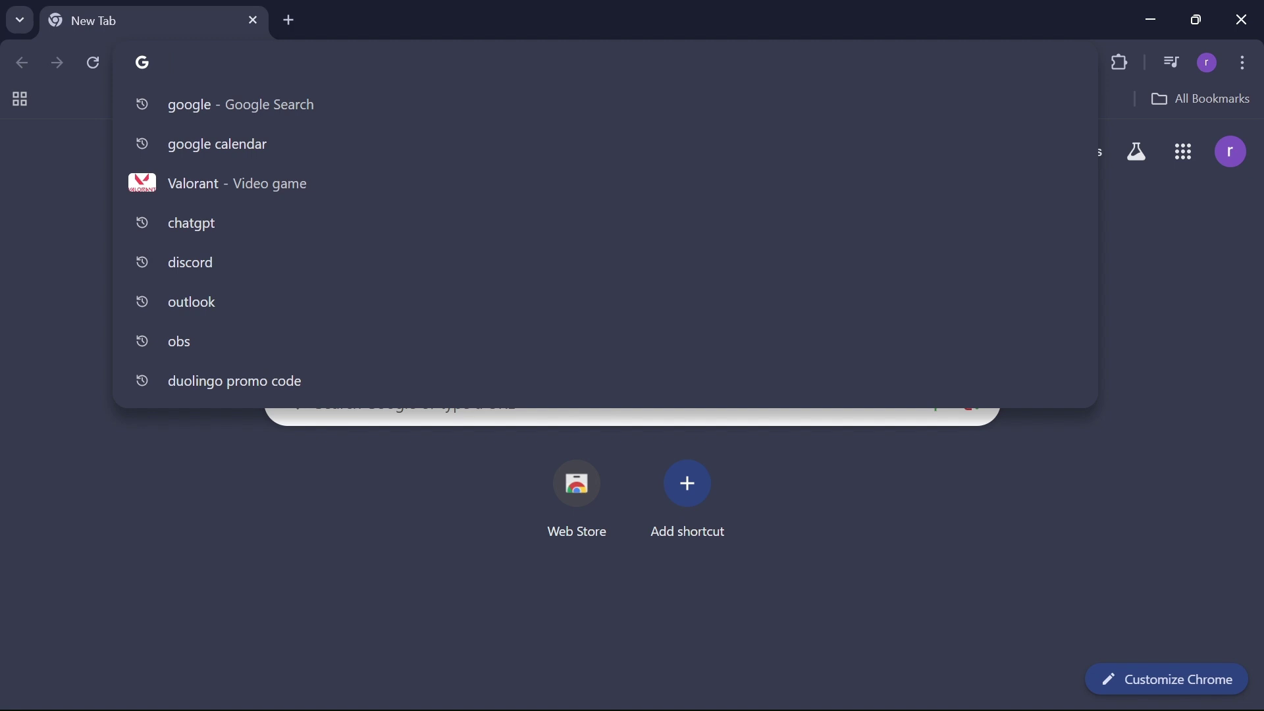
{"action": "type", "text": "pre"}
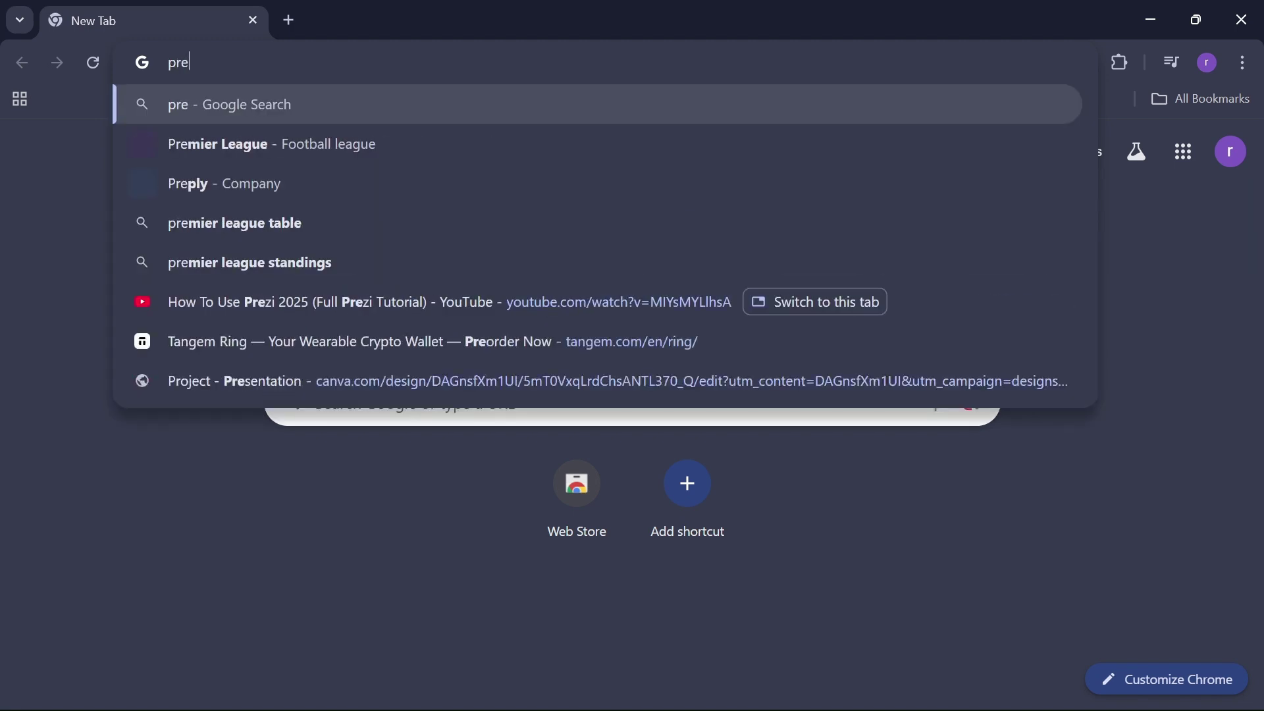
{"action": "type", "text": "zi.com"}
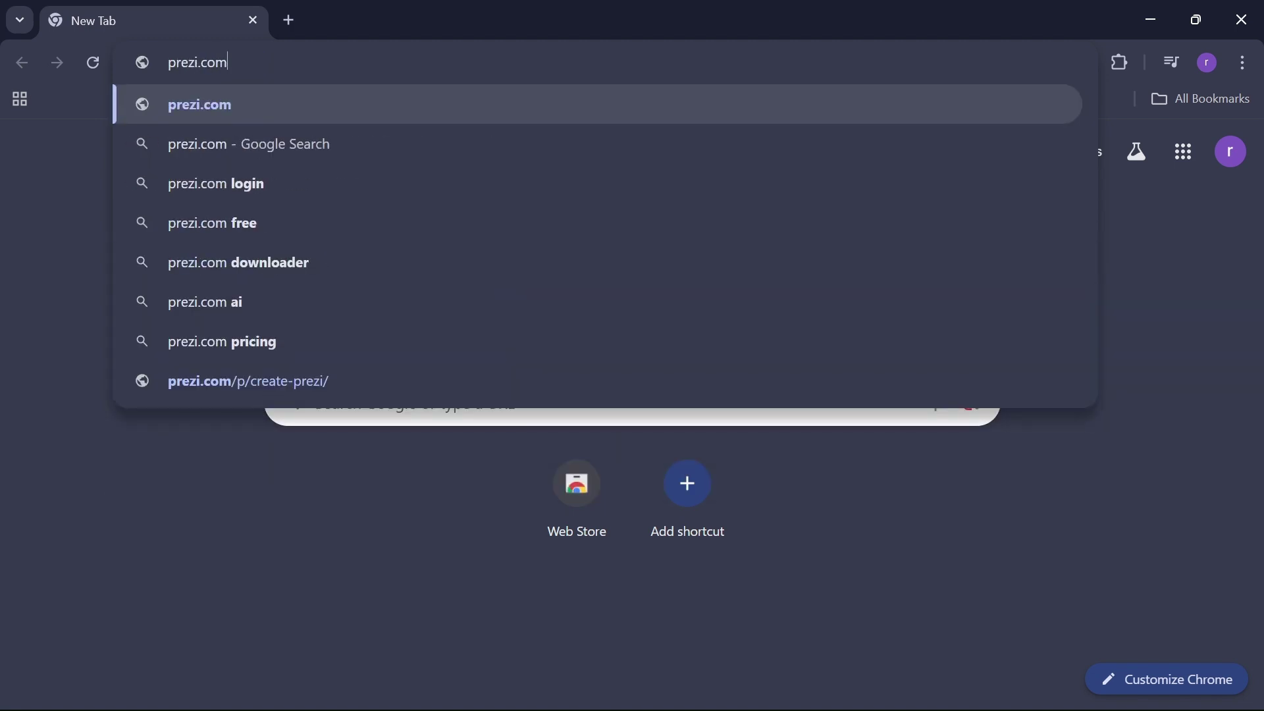
{"action": "key", "text": "Return"}
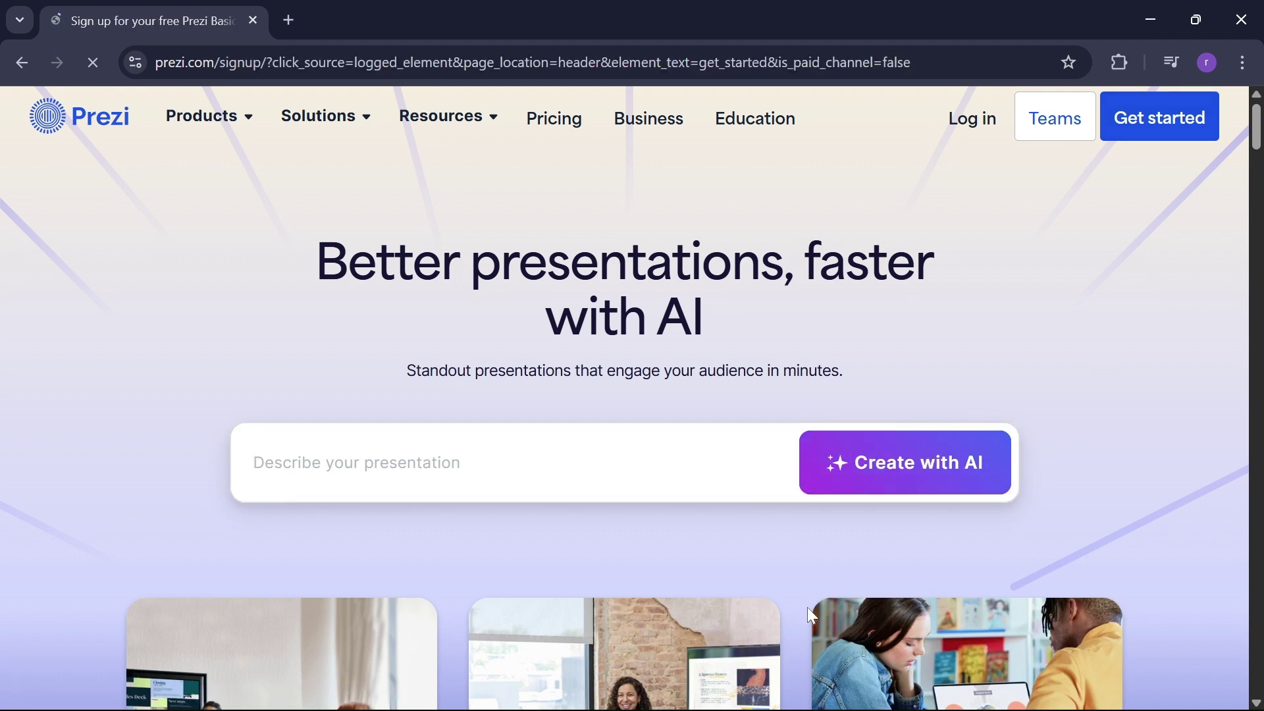
Sign up for Prezi with the existing Google account and approve sharing its details.
{"action": "scroll", "coordinate": [553, 369], "scroll_direction": "down", "scroll_amount": 5}
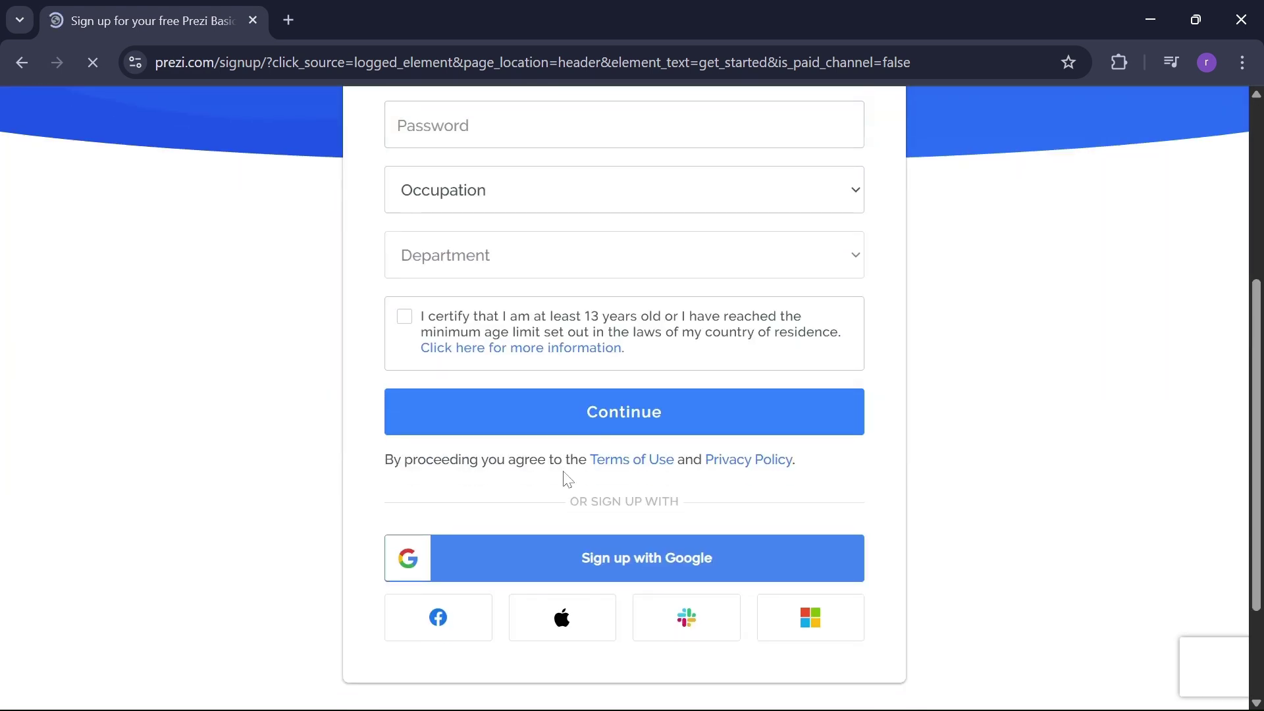
{"action": "scroll", "coordinate": [568, 479], "scroll_direction": "up", "scroll_amount": 4}
{"action": "scroll", "coordinate": [565, 475], "scroll_direction": "down", "scroll_amount": 5}
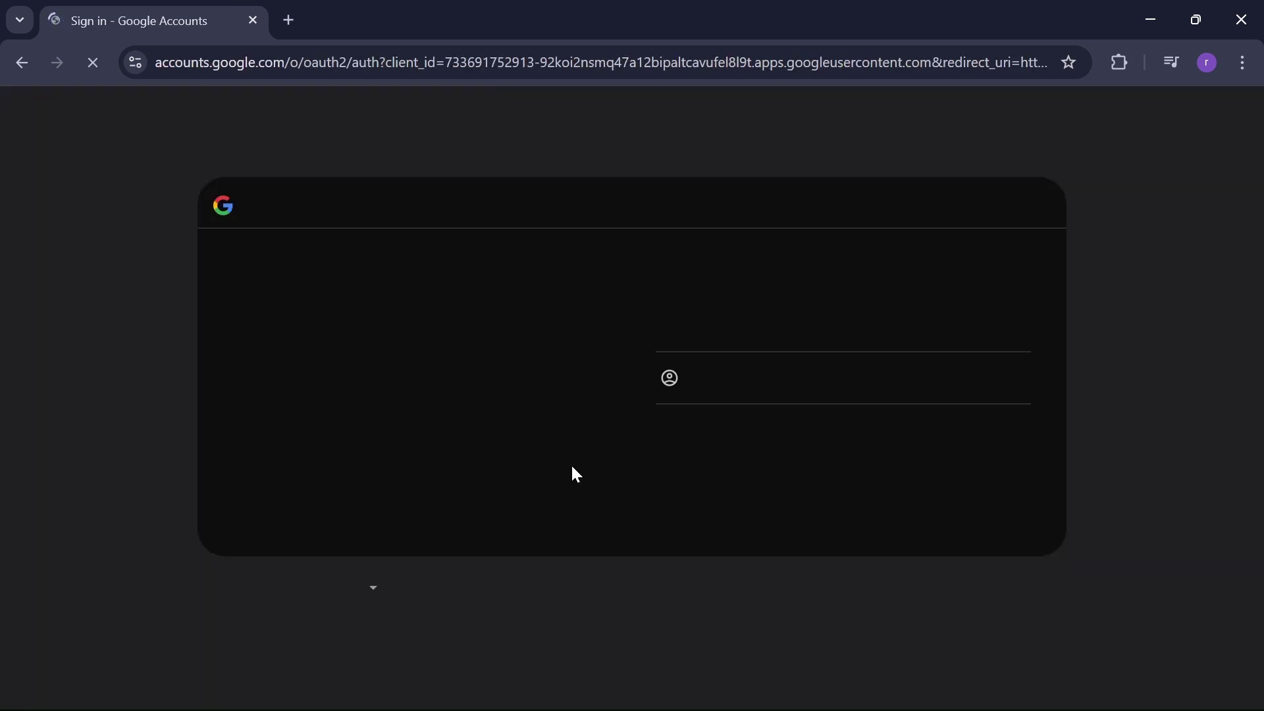
{"action": "left_click", "coordinate": [786, 329]}
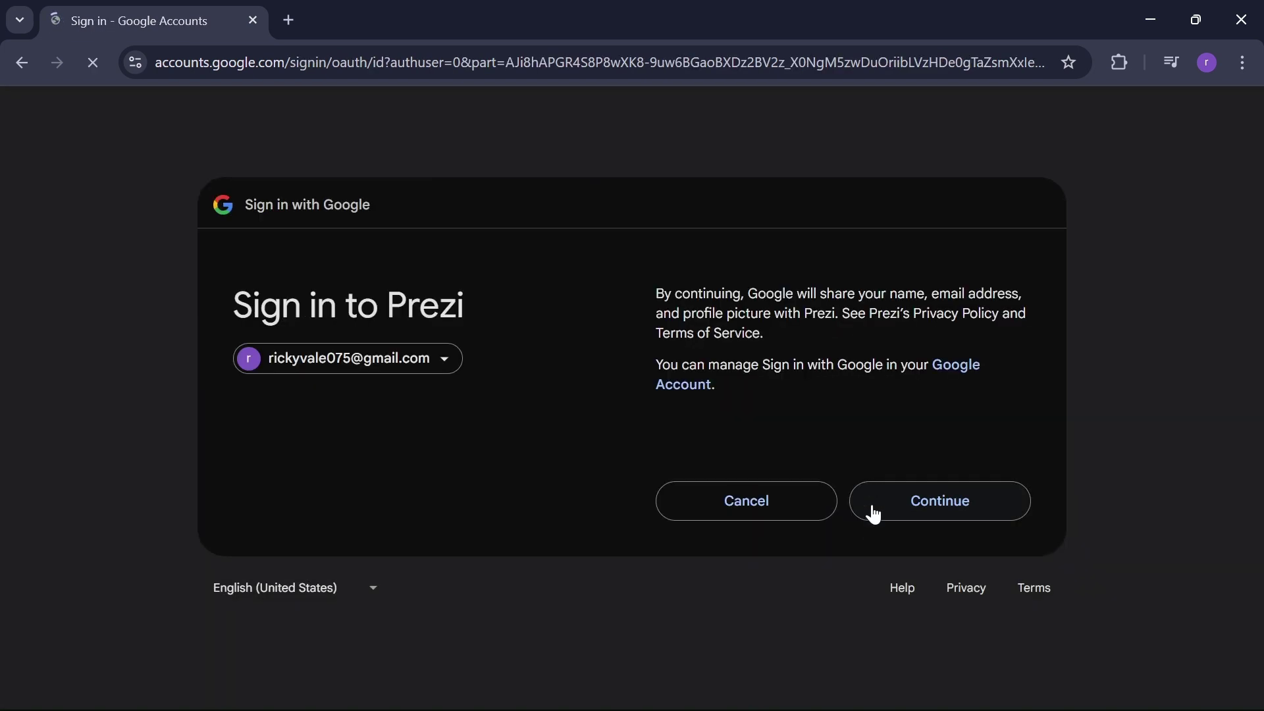
{"action": "left_click", "coordinate": [874, 511]}
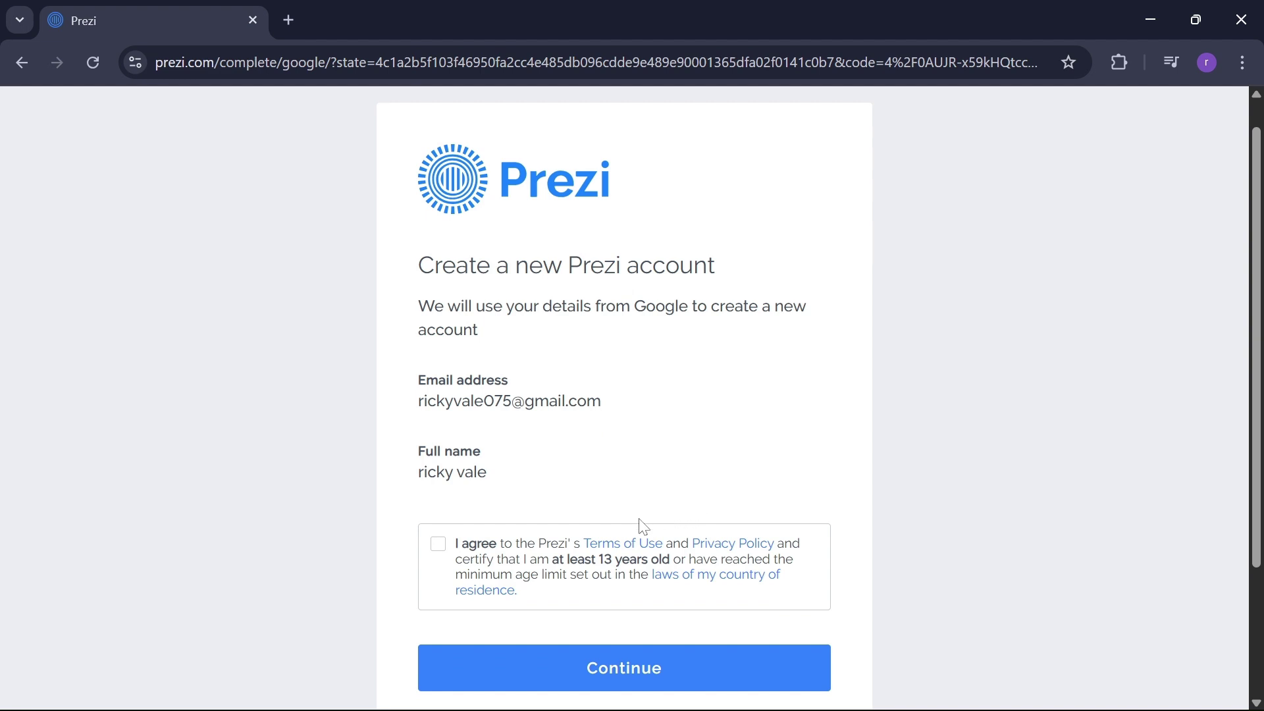
Agree to the Terms of Use, Privacy Policy and age requirement, and submit the new account.
{"action": "scroll", "coordinate": [642, 493], "scroll_direction": "down", "scroll_amount": 1}
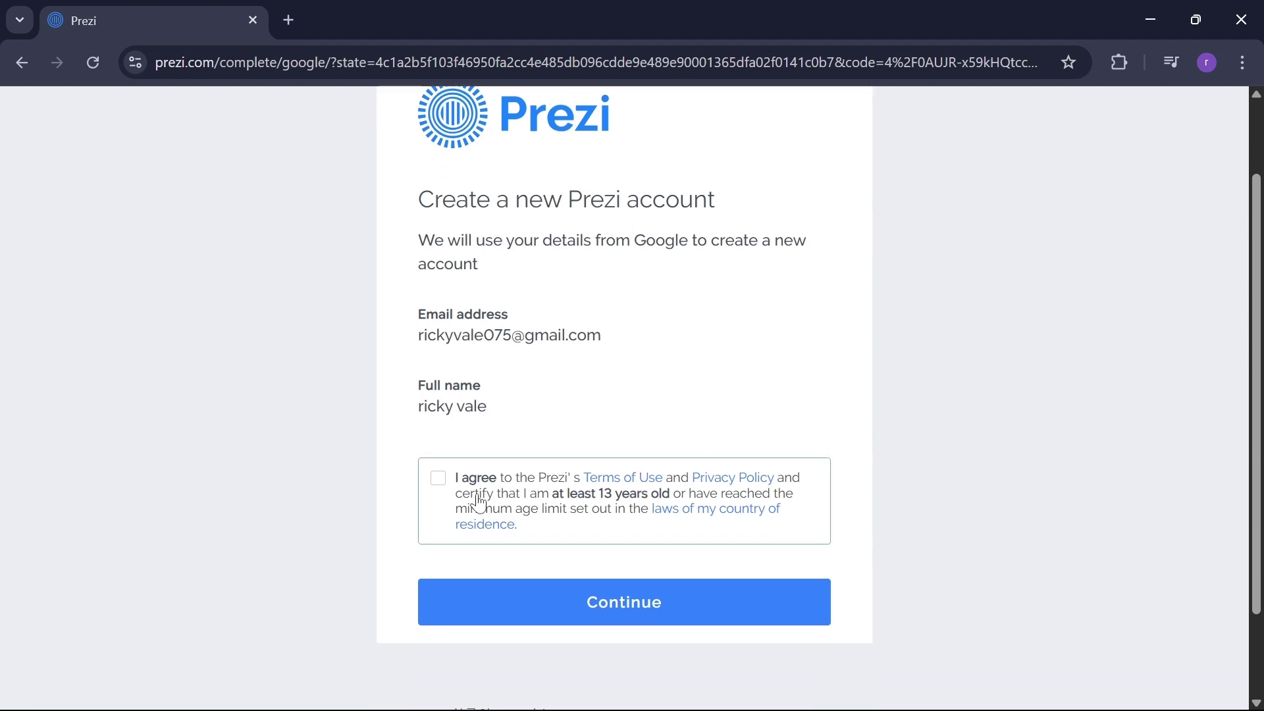
{"action": "left_click", "coordinate": [454, 482]}
{"action": "left_click", "coordinate": [536, 603]}
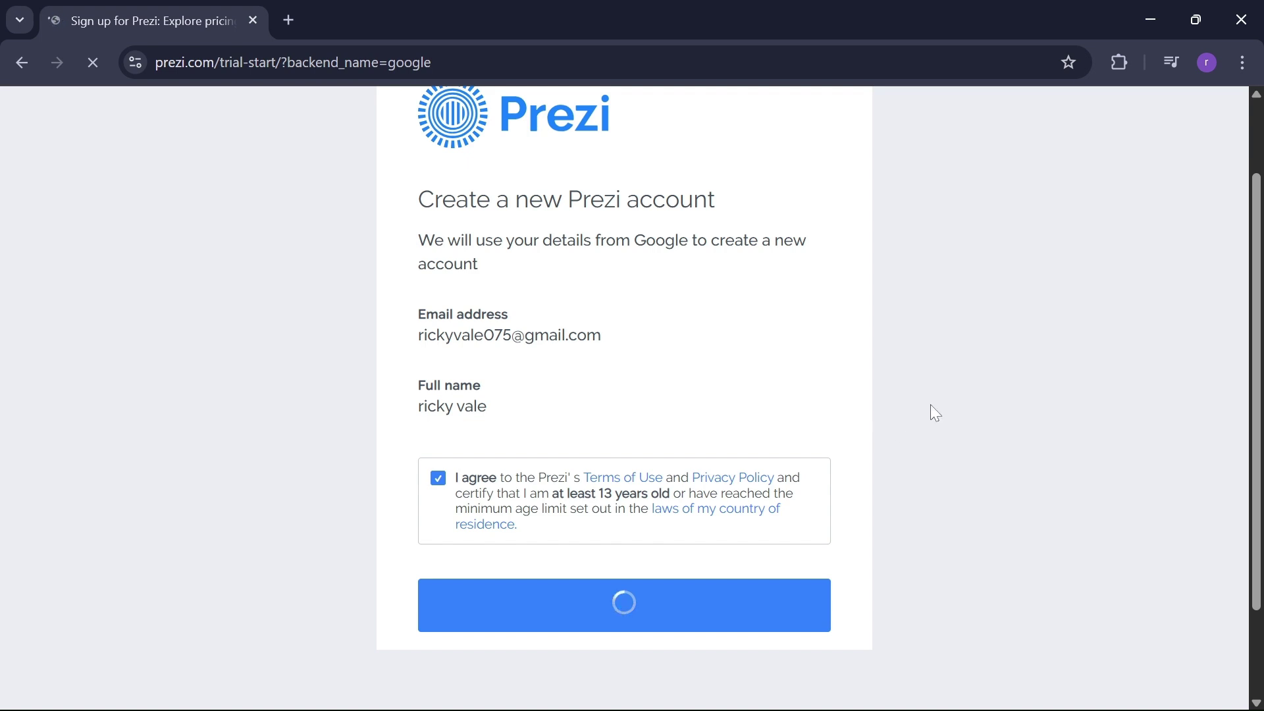
Look through the individual trial plans and their feature comparison, and continue with the Basic plan.
{"action": "scroll", "coordinate": [874, 507], "scroll_direction": "down", "scroll_amount": 1}
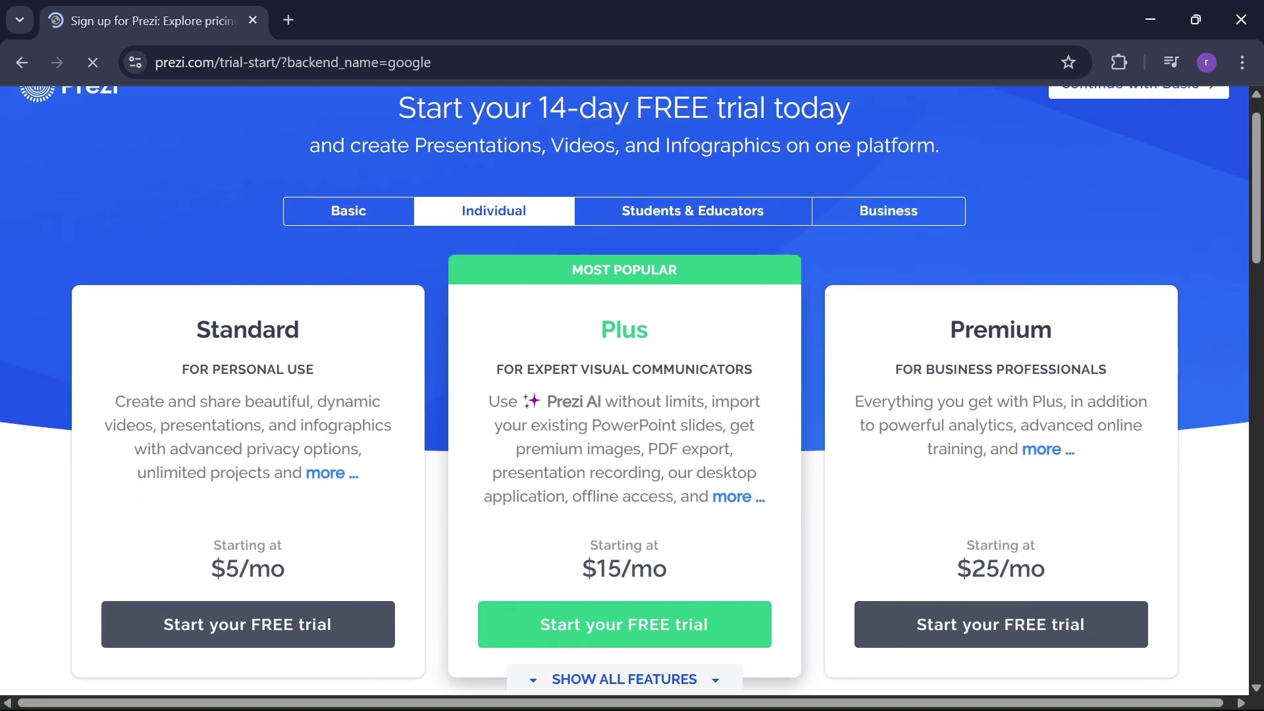
{"action": "scroll", "coordinate": [676, 485], "scroll_direction": "up", "scroll_amount": 1}
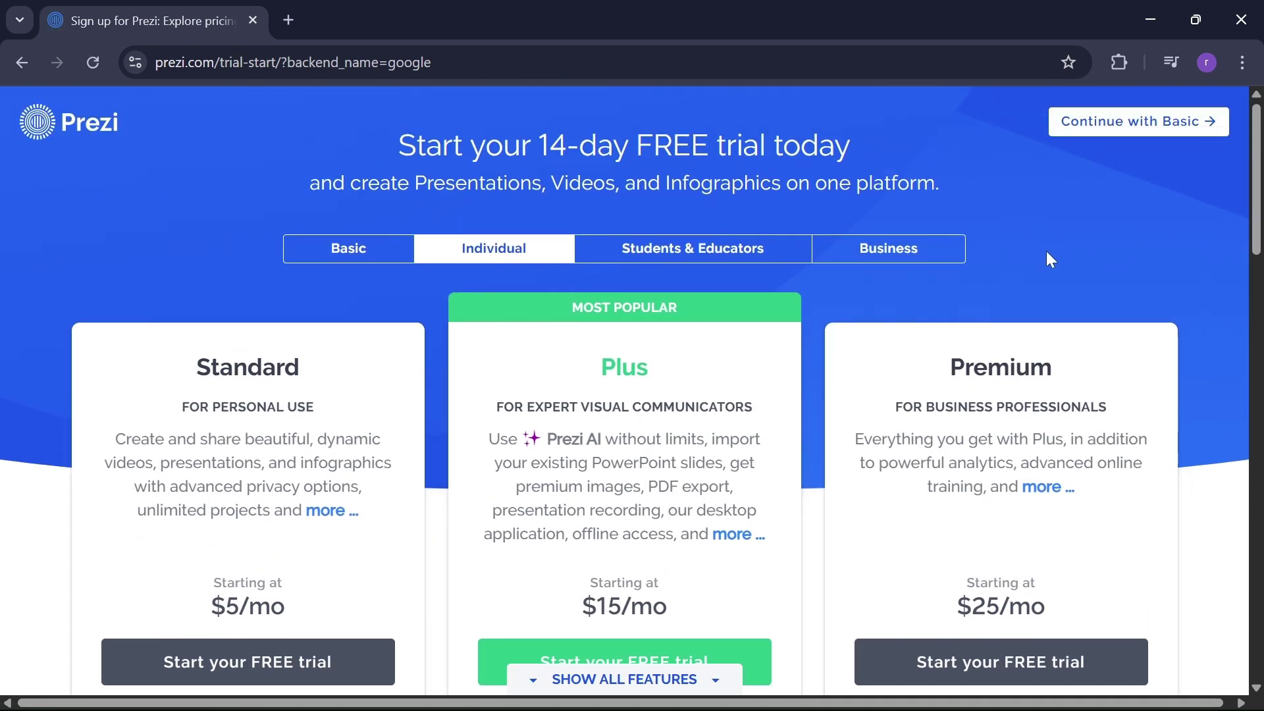
{"action": "scroll", "coordinate": [474, 403], "scroll_direction": "down", "scroll_amount": 3}
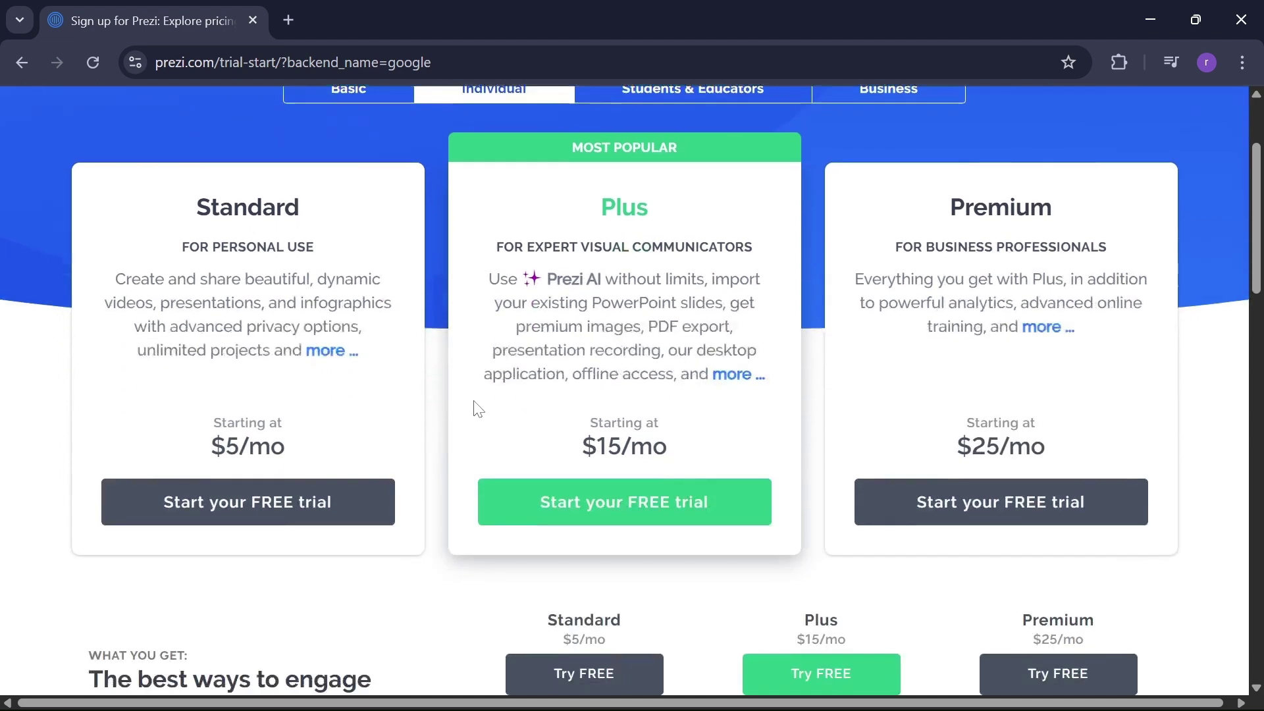
{"action": "scroll", "coordinate": [474, 403], "scroll_direction": "down", "scroll_amount": 1}
{"action": "scroll", "coordinate": [504, 445], "scroll_direction": "down", "scroll_amount": 1}
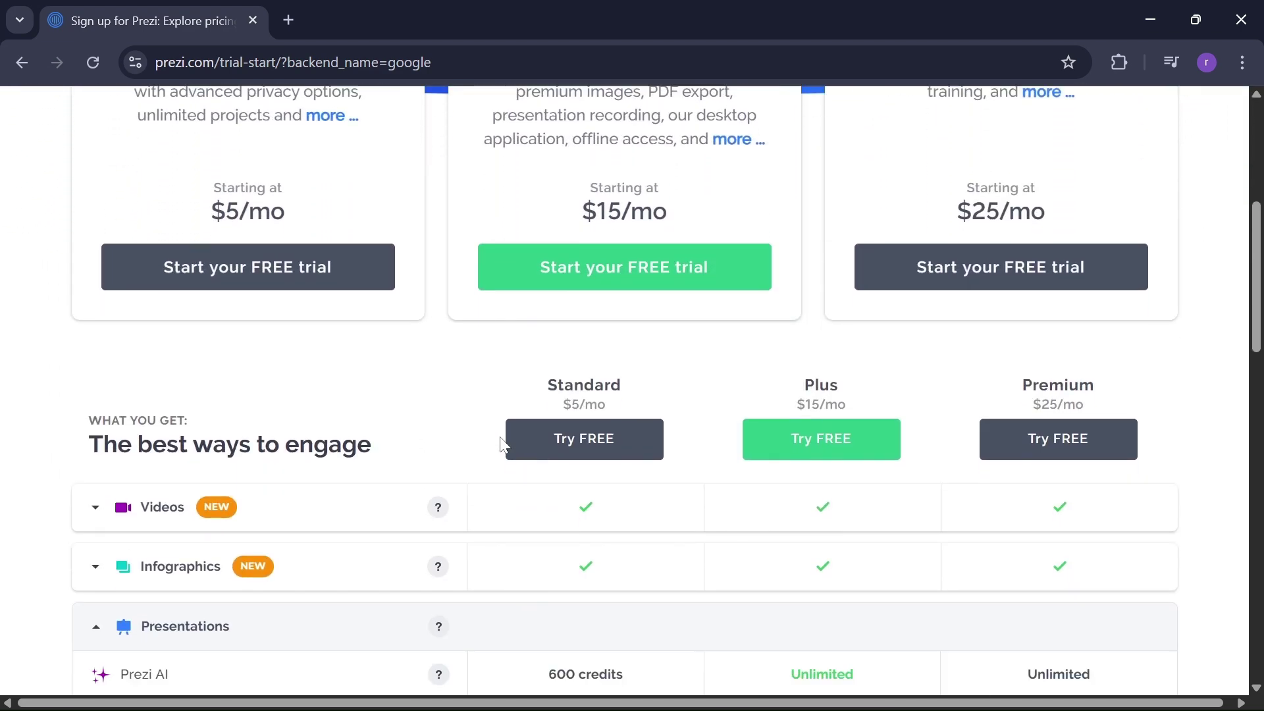
{"action": "scroll", "coordinate": [517, 443], "scroll_direction": "up", "scroll_amount": 5}
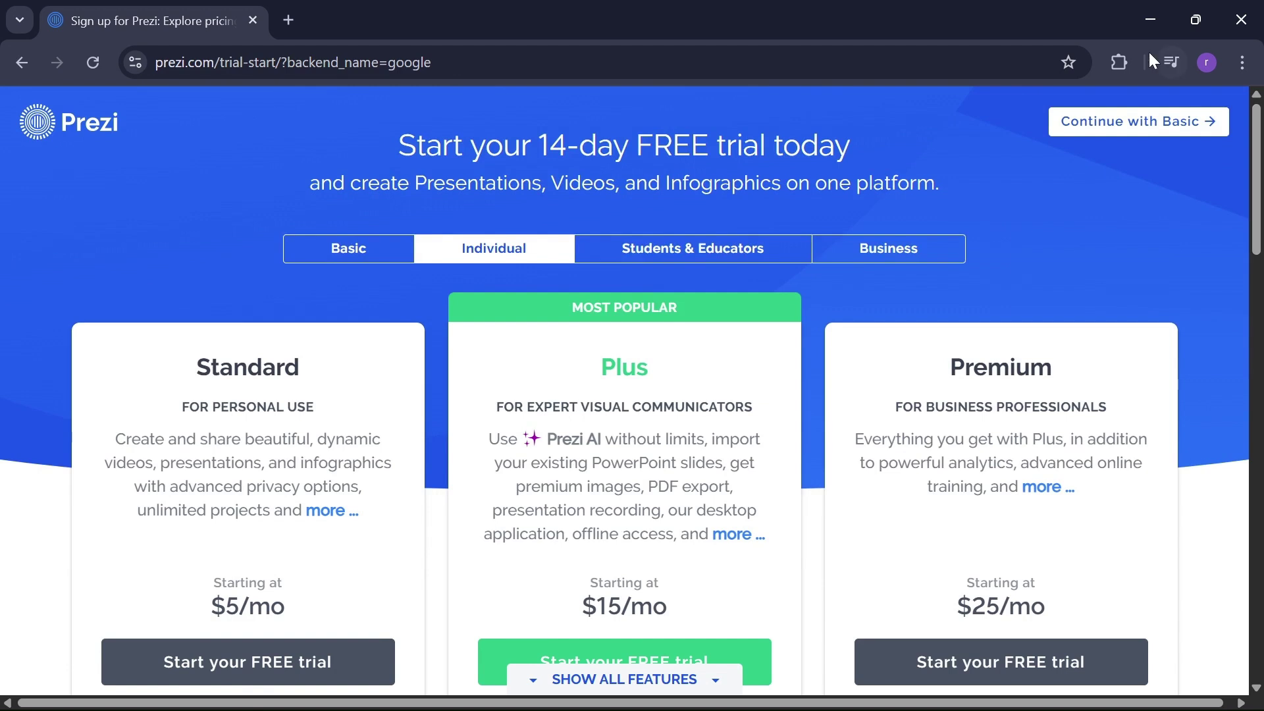
{"action": "left_click", "coordinate": [1143, 121]}
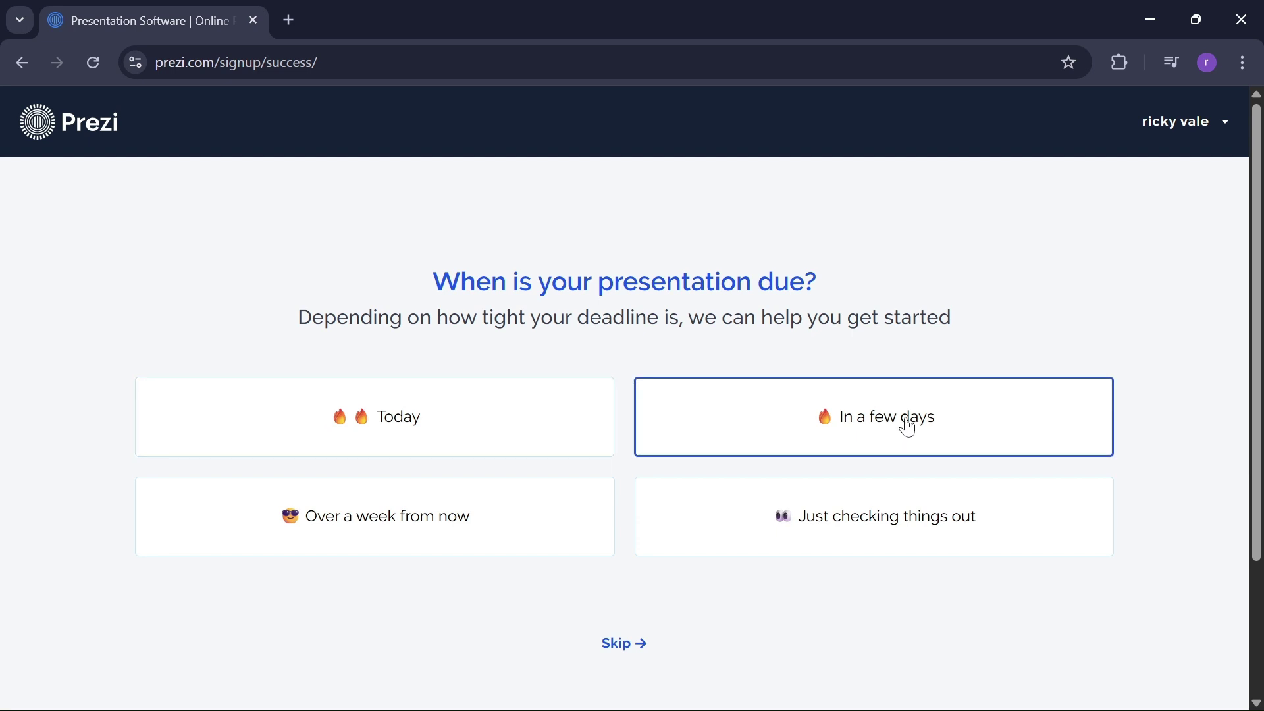
Answer the presentation deadline question with "Just checking things out" and skip inviting teammates.
{"action": "left_click", "coordinate": [836, 529]}
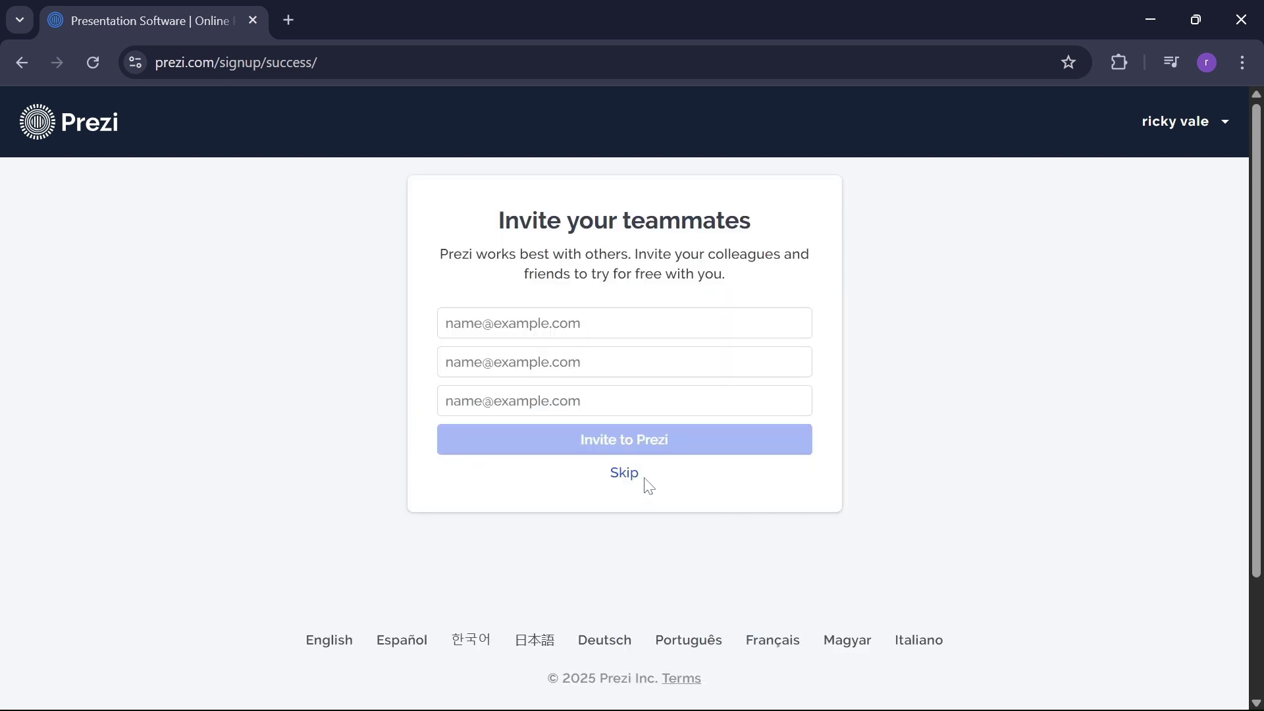
{"action": "left_click", "coordinate": [627, 481]}
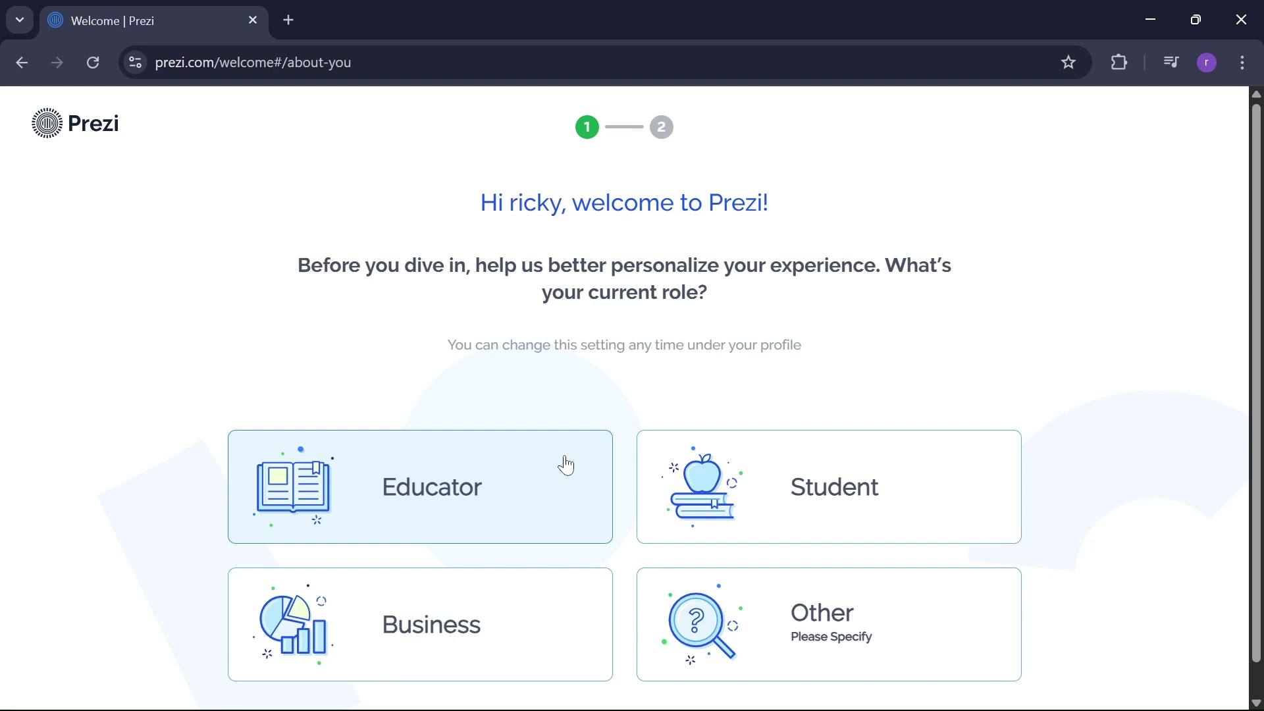
Set the current role to Student and skip the question about how to start.
{"action": "scroll", "coordinate": [566, 466], "scroll_direction": "down", "scroll_amount": 1}
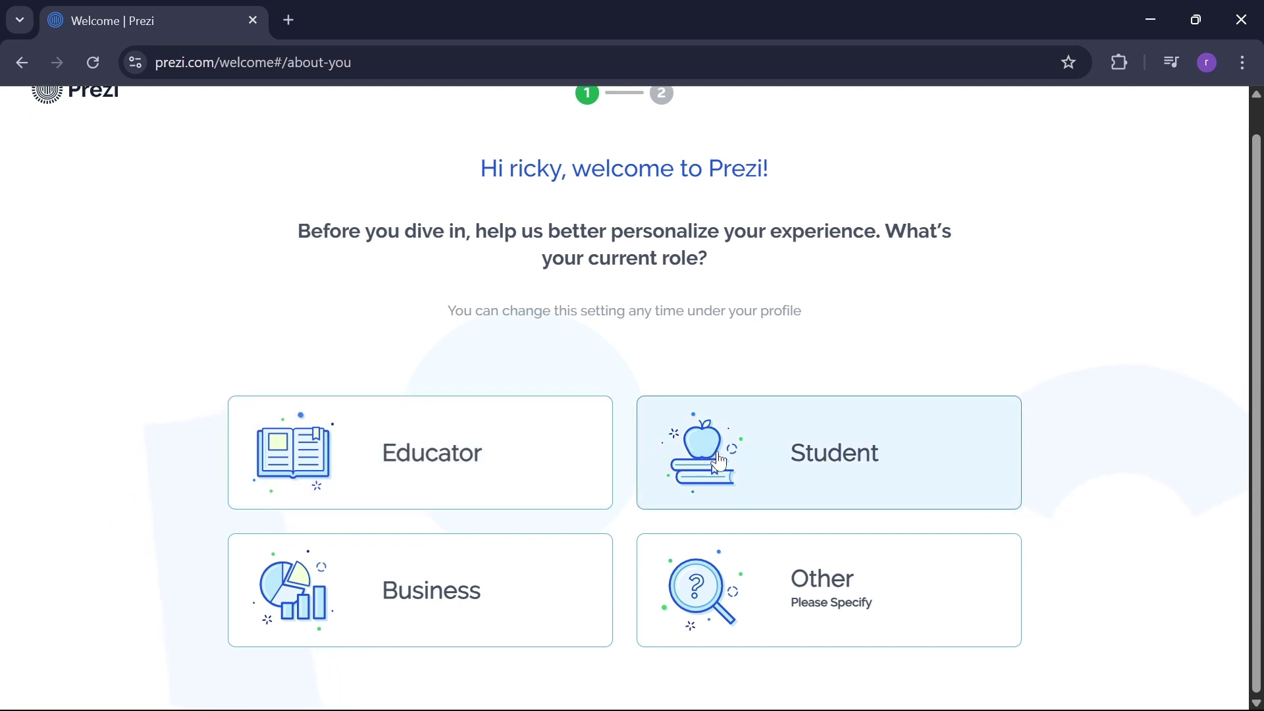
{"action": "left_click", "coordinate": [720, 463]}
{"action": "scroll", "coordinate": [719, 465], "scroll_direction": "up", "scroll_amount": 1}
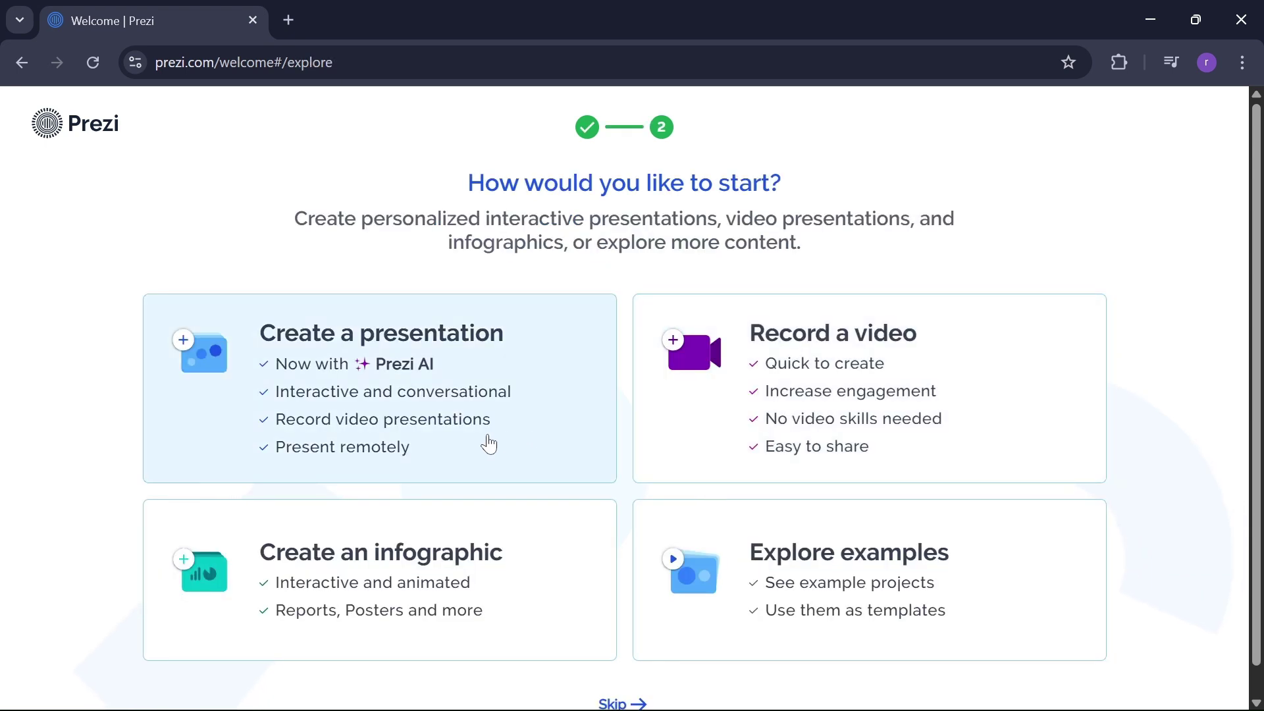
{"action": "scroll", "coordinate": [500, 448], "scroll_direction": "down", "scroll_amount": 1}
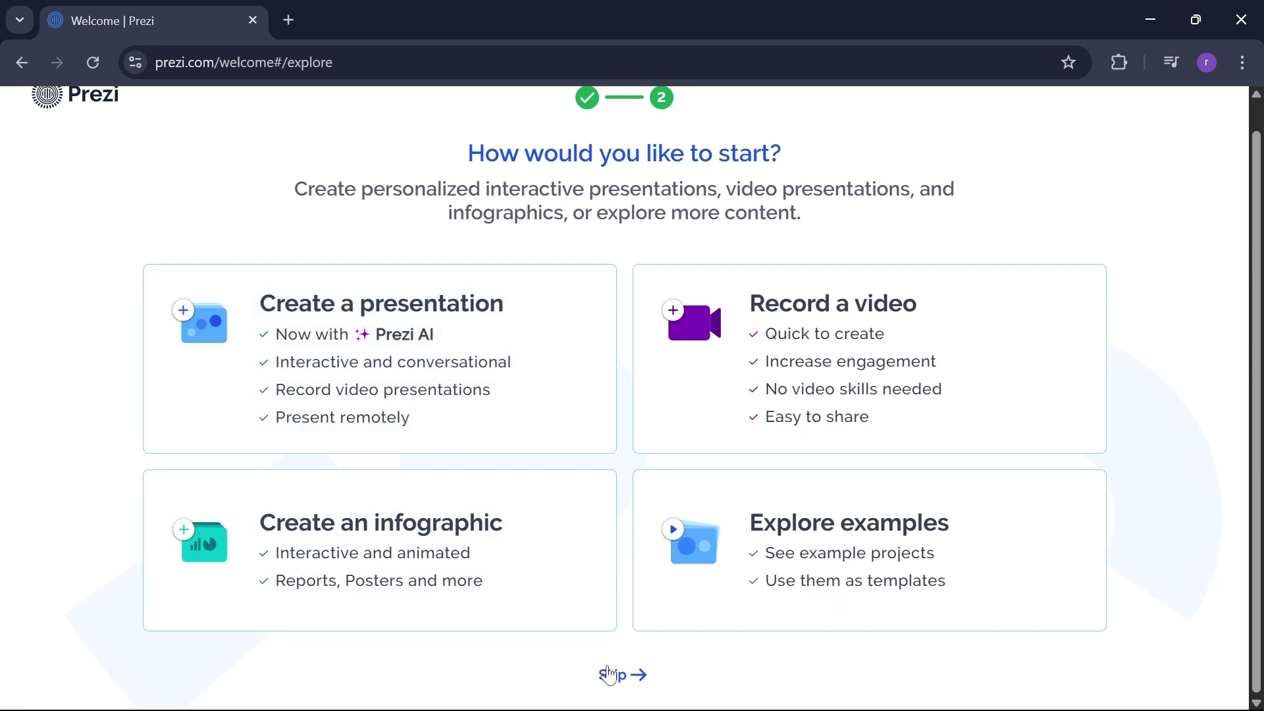
{"action": "left_click", "coordinate": [609, 671]}
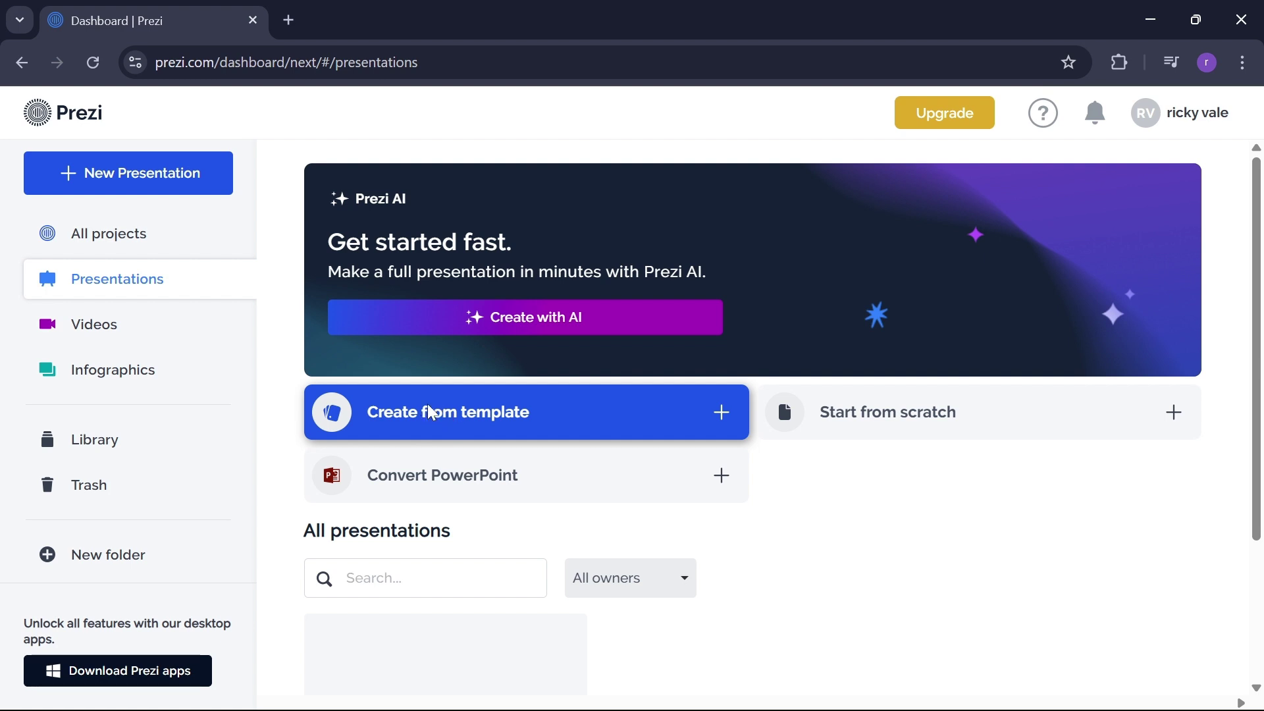
Start a new presentation from a template, using the Project Roadmap template without AI.
{"action": "left_click", "coordinate": [429, 414]}
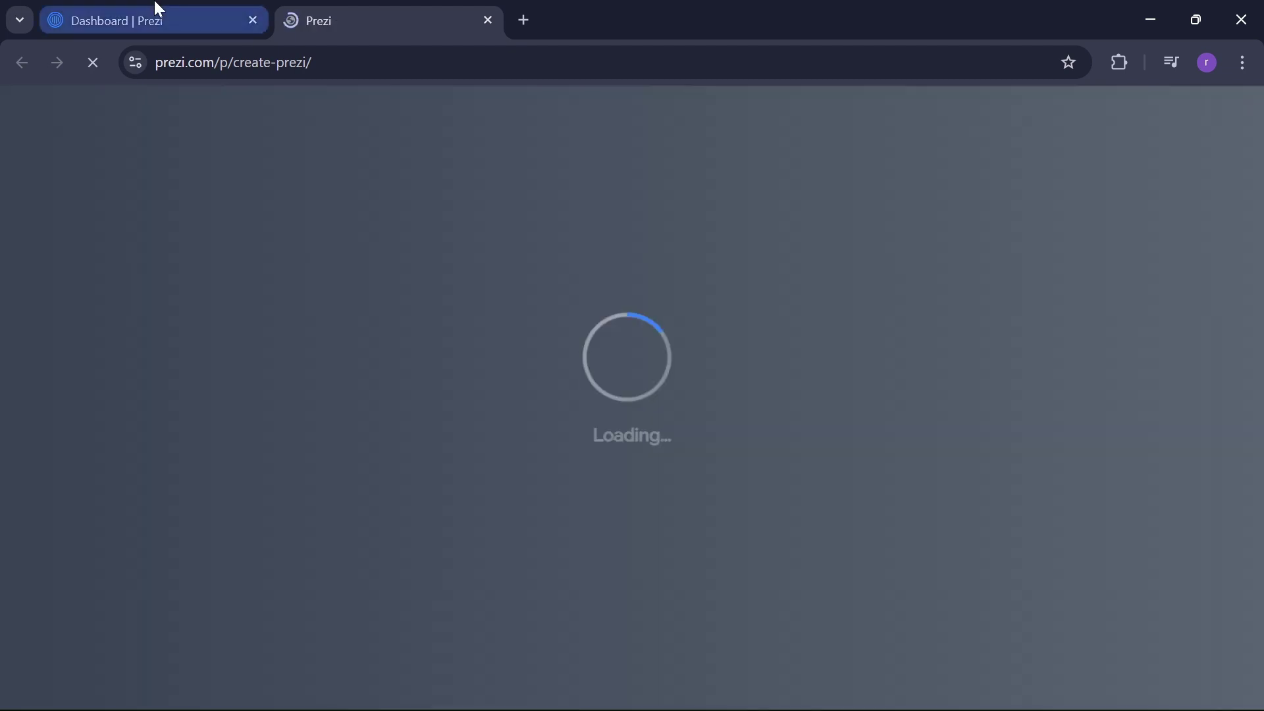
{"action": "left_click", "coordinate": [156, 10]}
{"action": "left_click", "coordinate": [354, 15]}
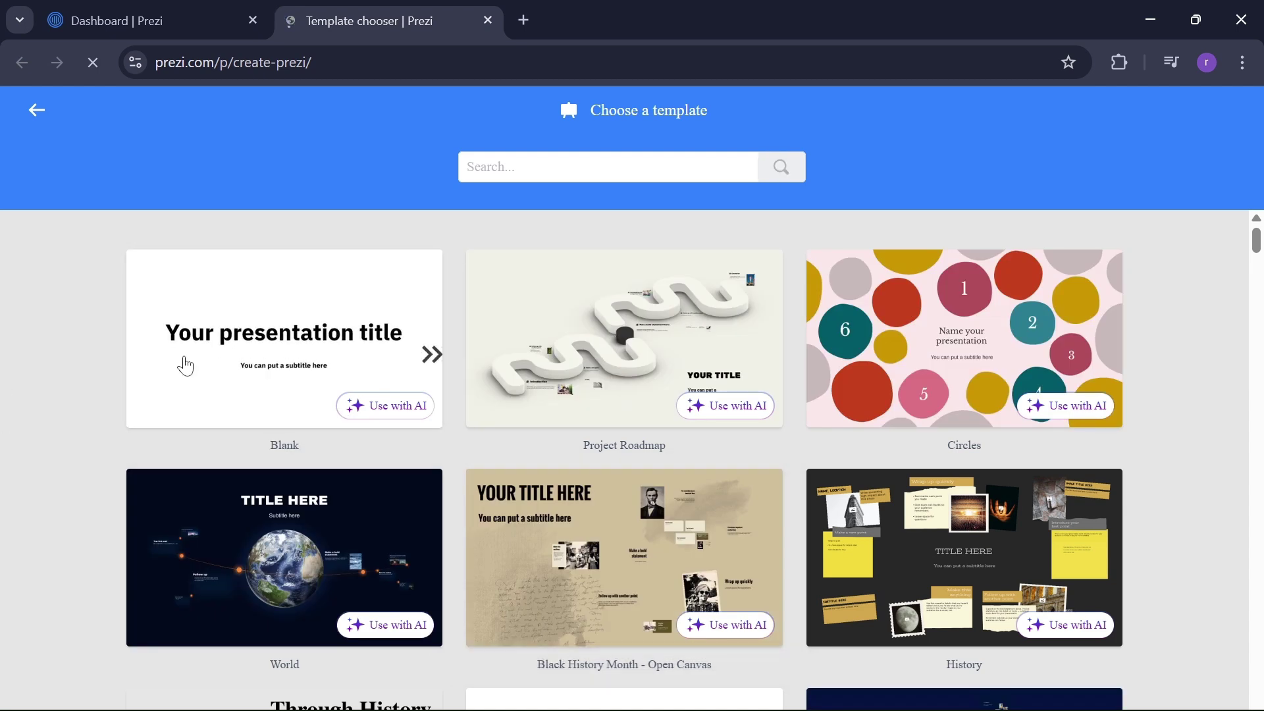
{"action": "left_click", "coordinate": [667, 343]}
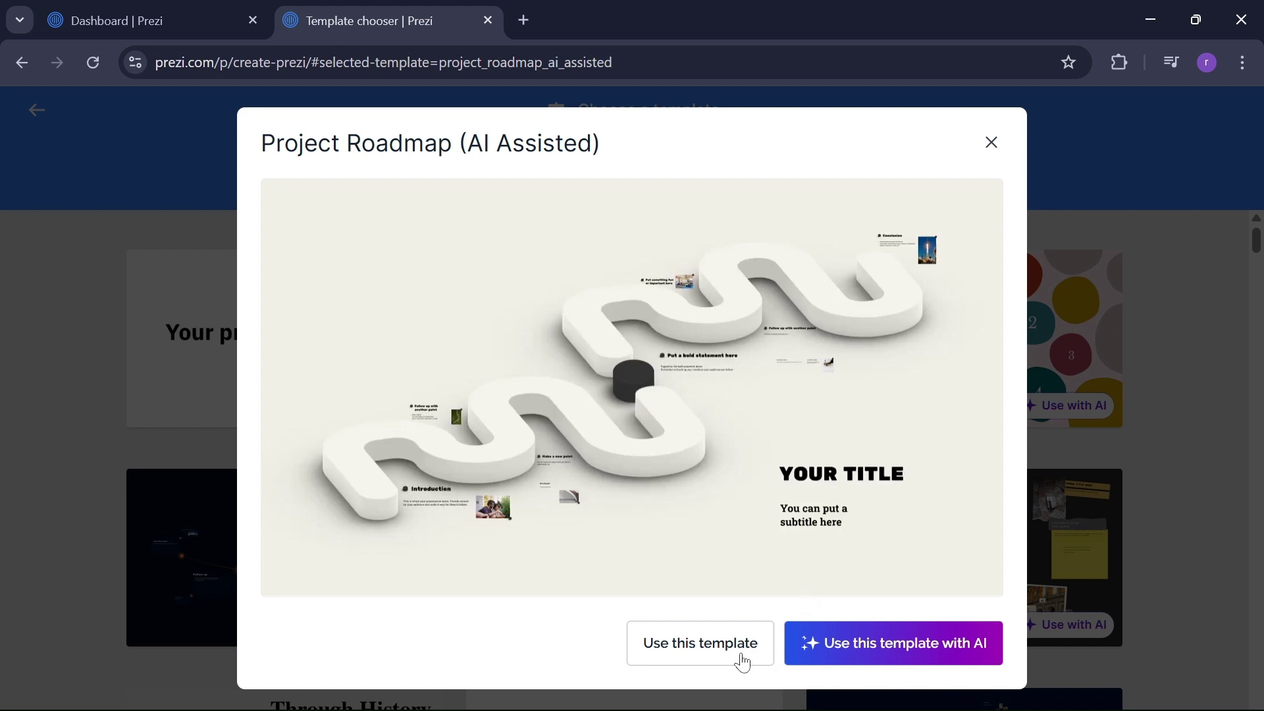
{"action": "left_click", "coordinate": [742, 661]}
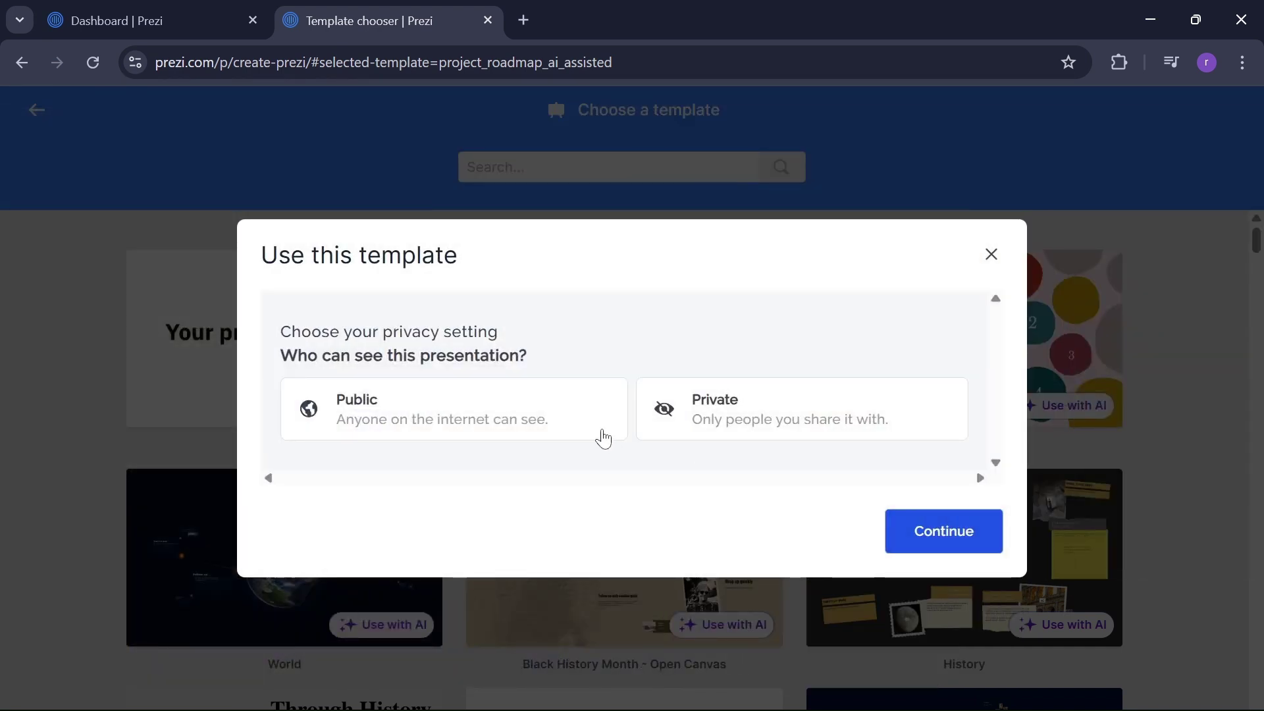
Set the presentation's privacy to Public and continue to the editor.
{"action": "left_click", "coordinate": [790, 404]}
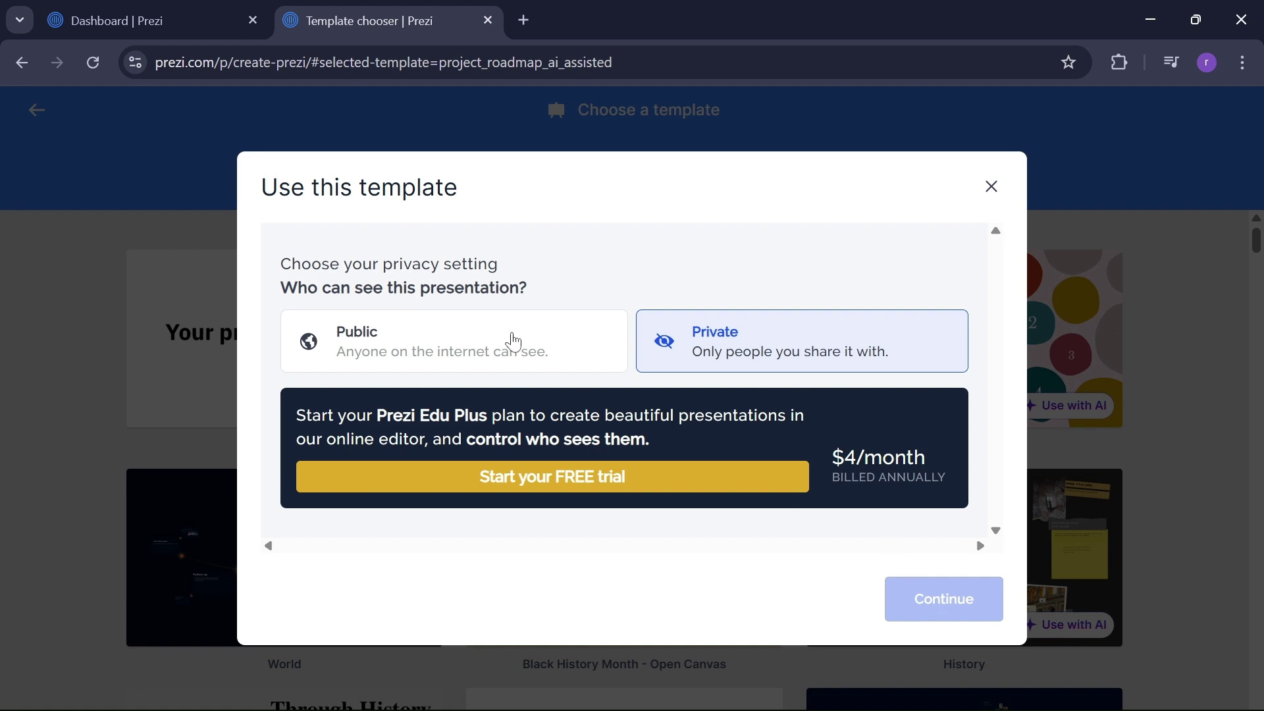
{"action": "left_click", "coordinate": [512, 339]}
{"action": "left_click", "coordinate": [918, 551]}
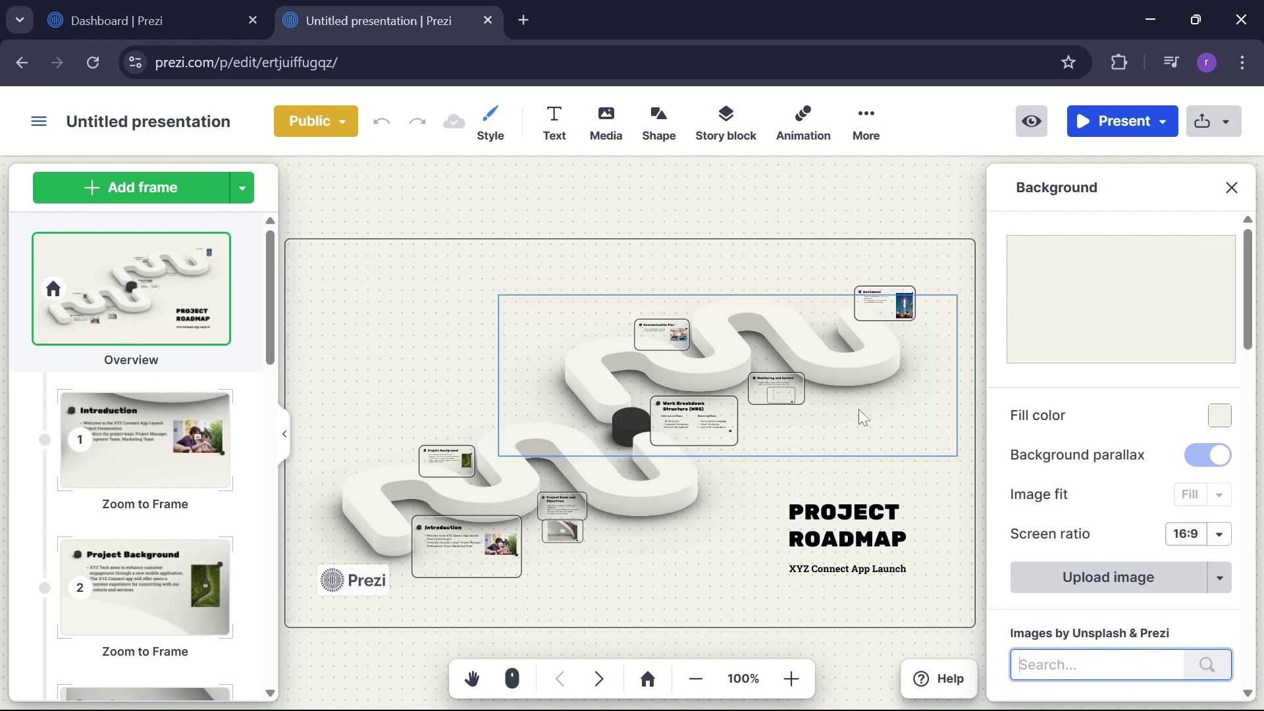
Review the commands in the presentation's main menu, dismissing the browser's performance alert.
{"action": "left_click", "coordinate": [38, 124]}
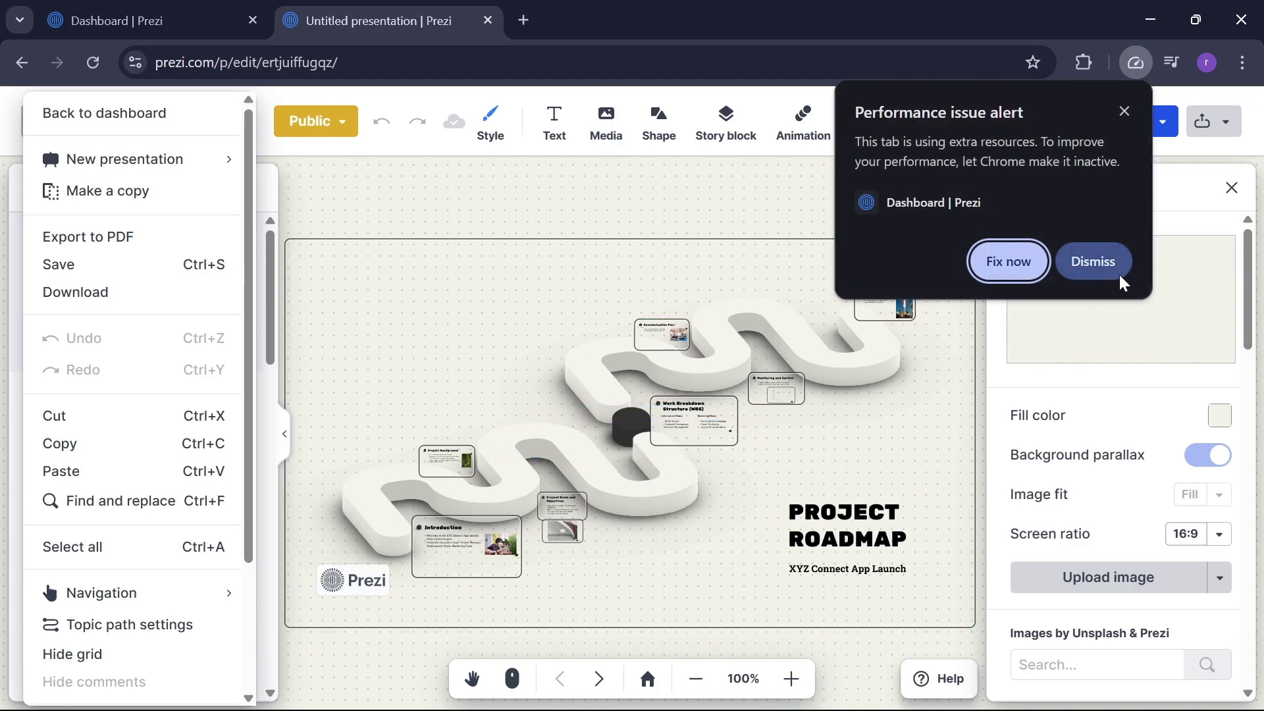
{"action": "left_click", "coordinate": [1093, 262]}
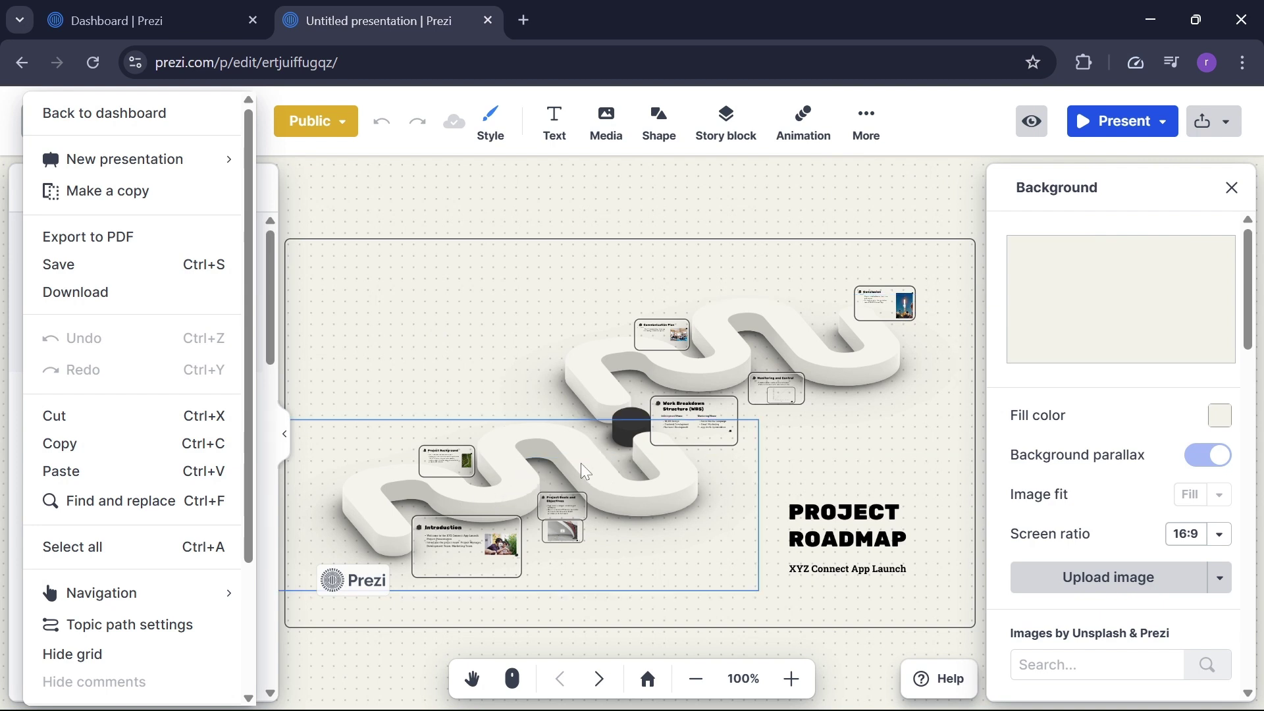
{"action": "left_click", "coordinate": [649, 385]}
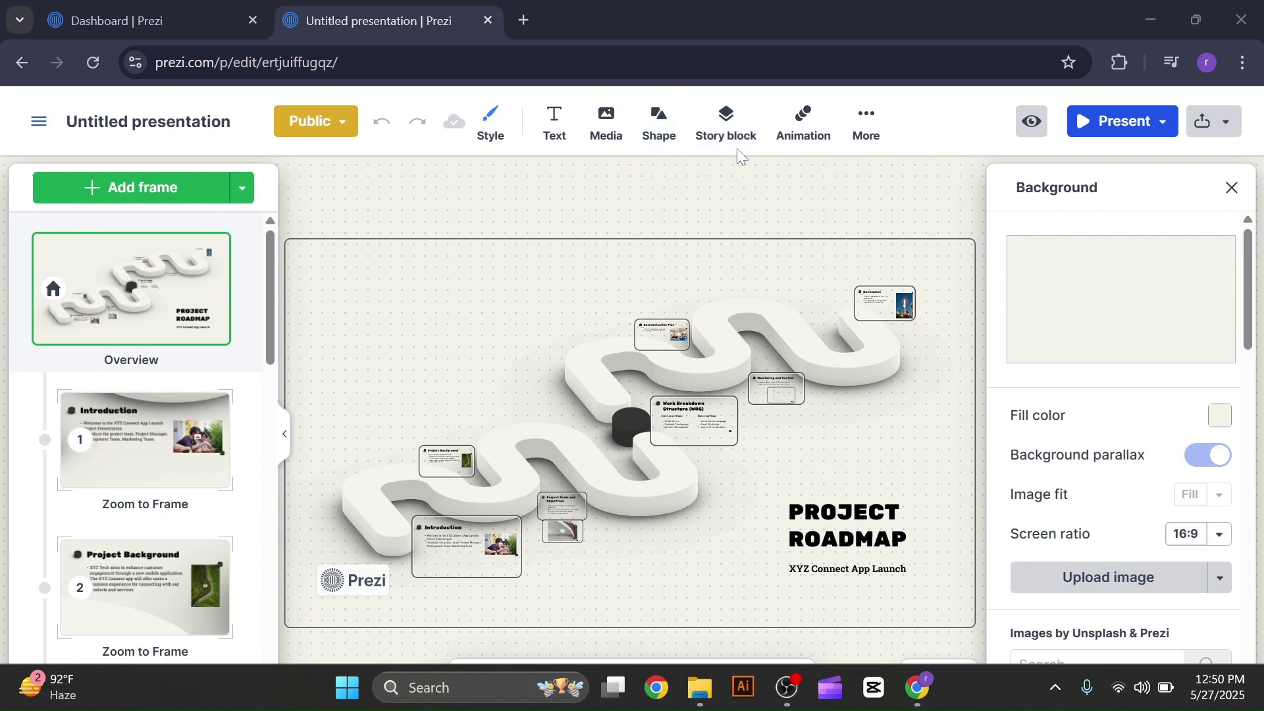
{"action": "scroll", "coordinate": [704, 279], "scroll_direction": "down", "scroll_amount": 1}
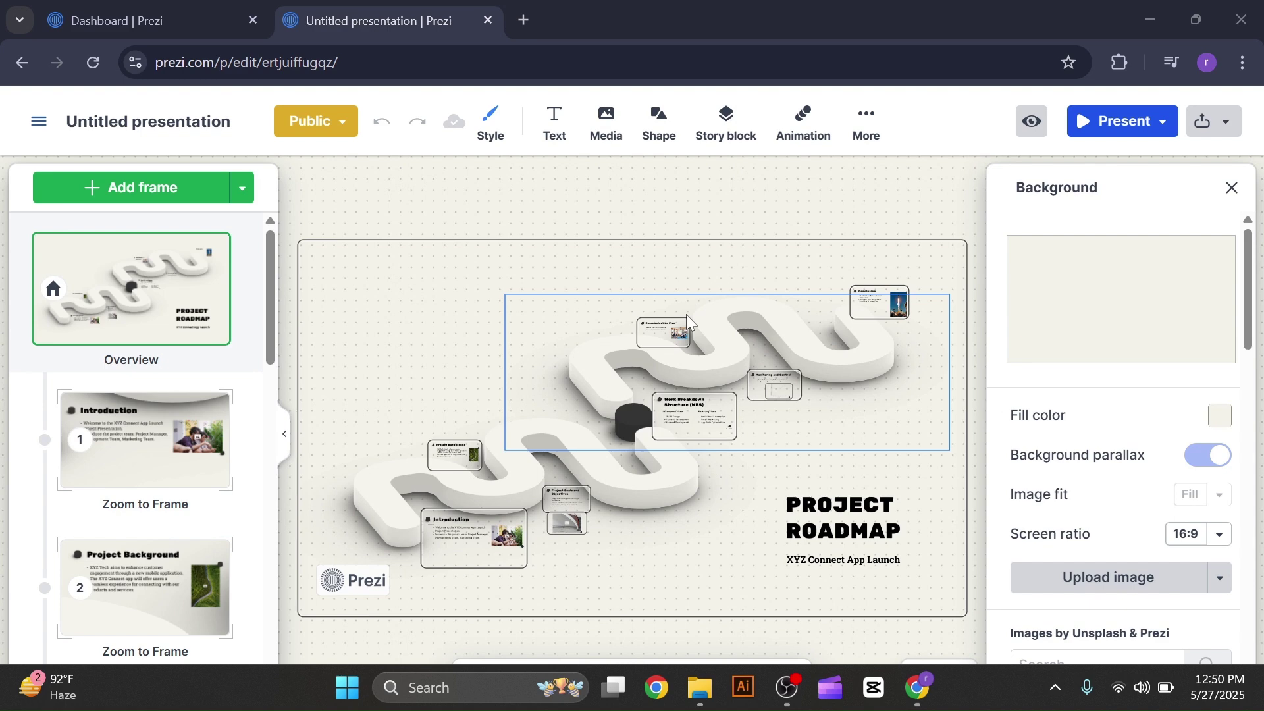
{"action": "scroll", "coordinate": [686, 314], "scroll_direction": "down", "scroll_amount": 1}
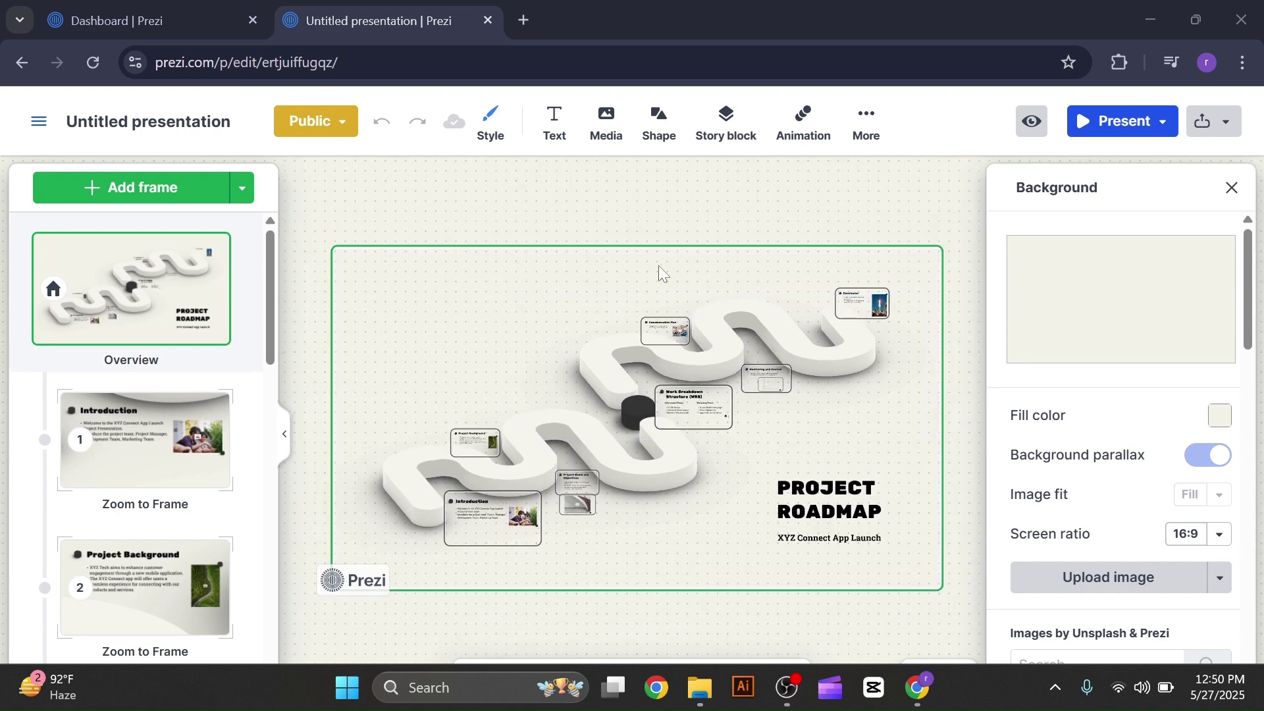
Replace the word PROJECT with School in the roadmap title on the overview.
{"action": "scroll", "coordinate": [661, 285], "scroll_direction": "up", "scroll_amount": 1}
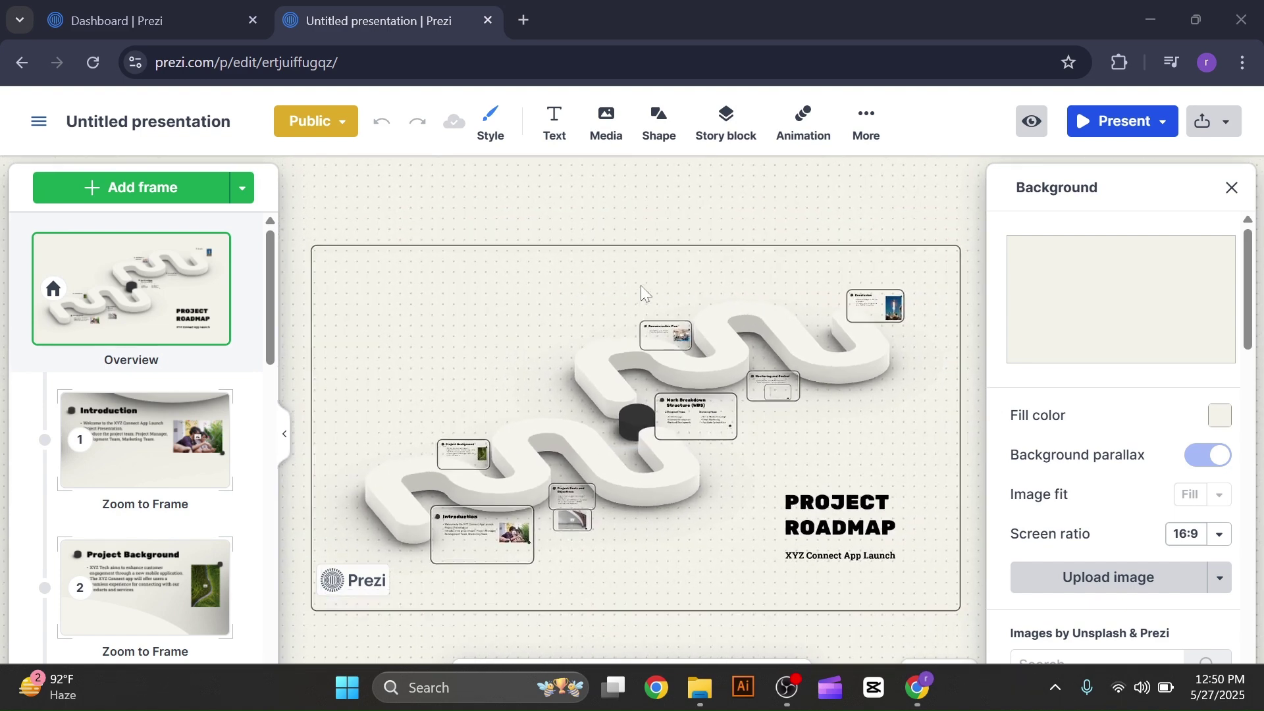
{"action": "scroll", "coordinate": [655, 277], "scroll_direction": "up", "scroll_amount": 1}
{"action": "scroll", "coordinate": [654, 276], "scroll_direction": "down", "scroll_amount": 1}
{"action": "left_click", "coordinate": [185, 311]}
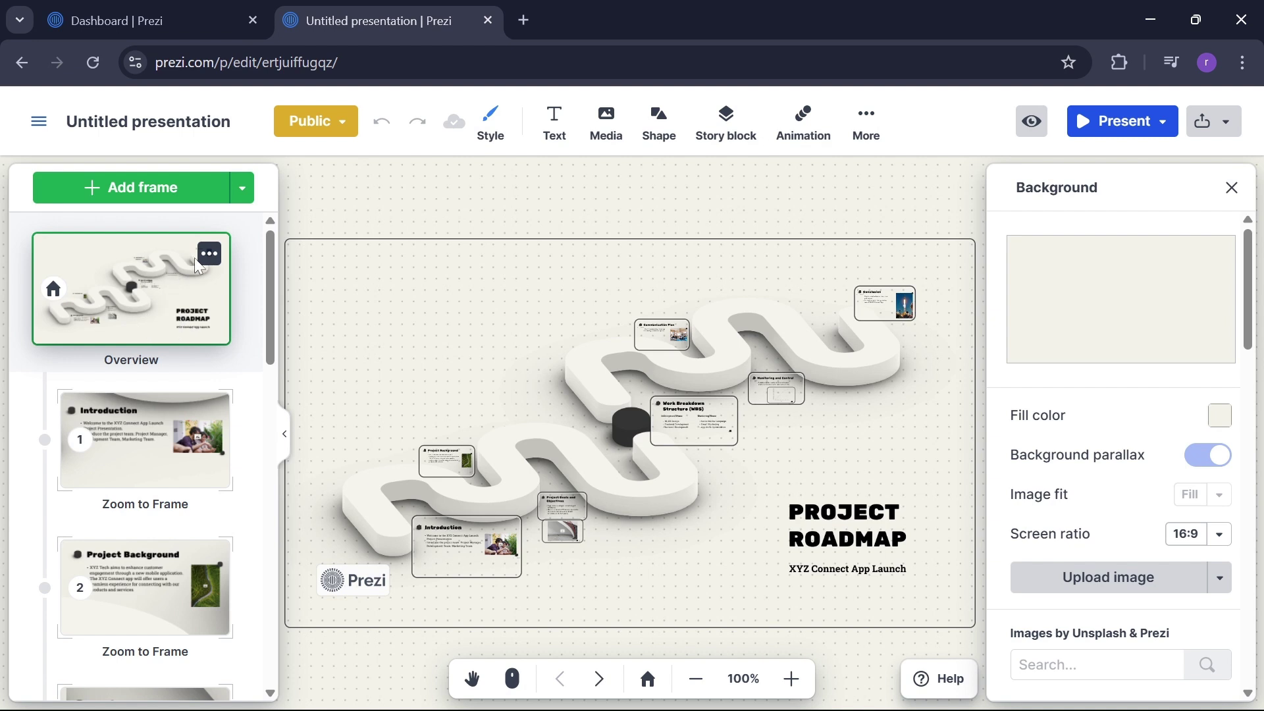
{"action": "left_click", "coordinate": [869, 530]}
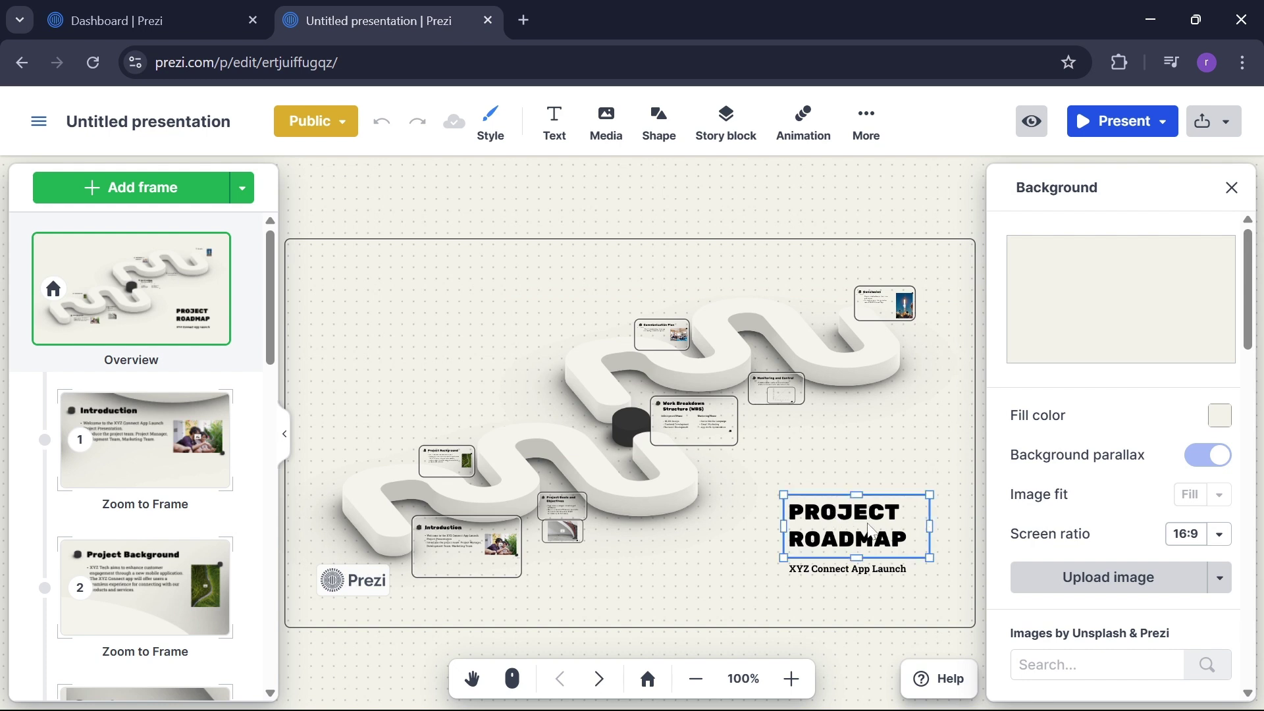
{"action": "left_click", "coordinate": [900, 512]}
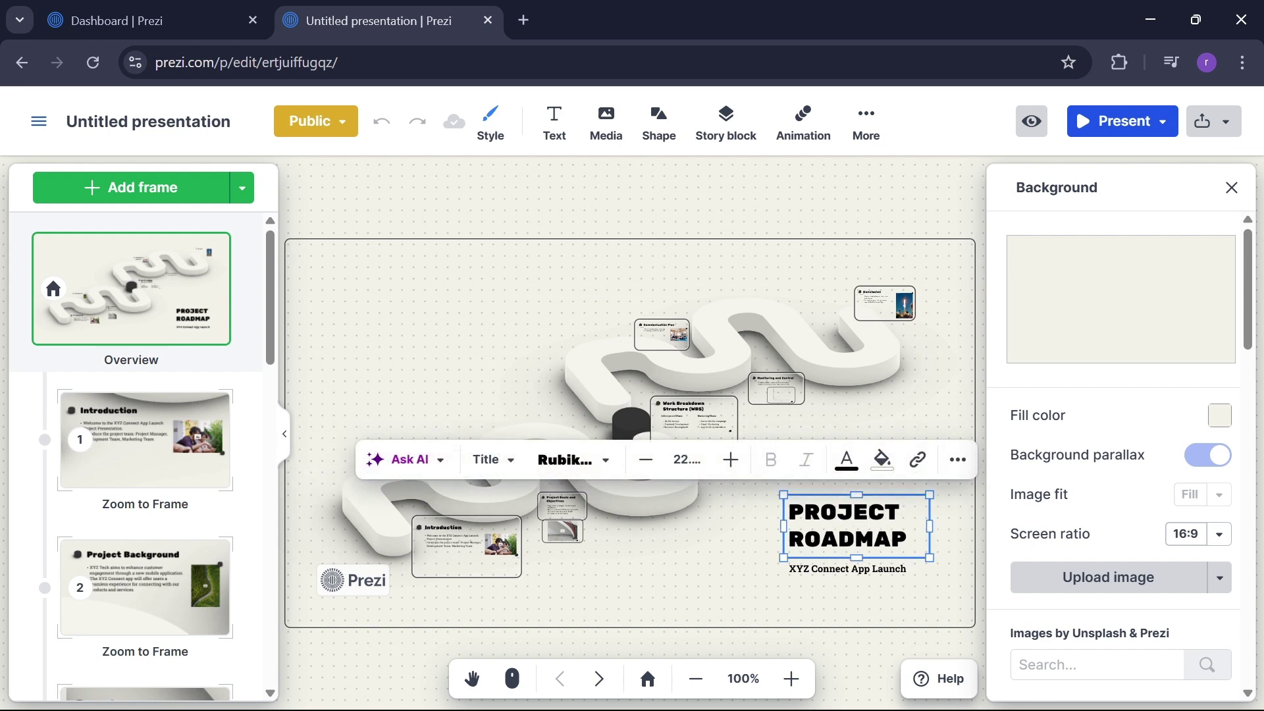
{"action": "key", "text": "BackSpace"}
{"action": "key", "text": "BackSpace"}
{"action": "key", "text": "BackSpace"}
{"action": "key", "text": "BackSpace"}
{"action": "key", "text": "BackSpace"}
{"action": "key", "text": "BackSpace"}
{"action": "key", "text": "BackSpace"}
{"action": "key", "text": "BackSpace"}
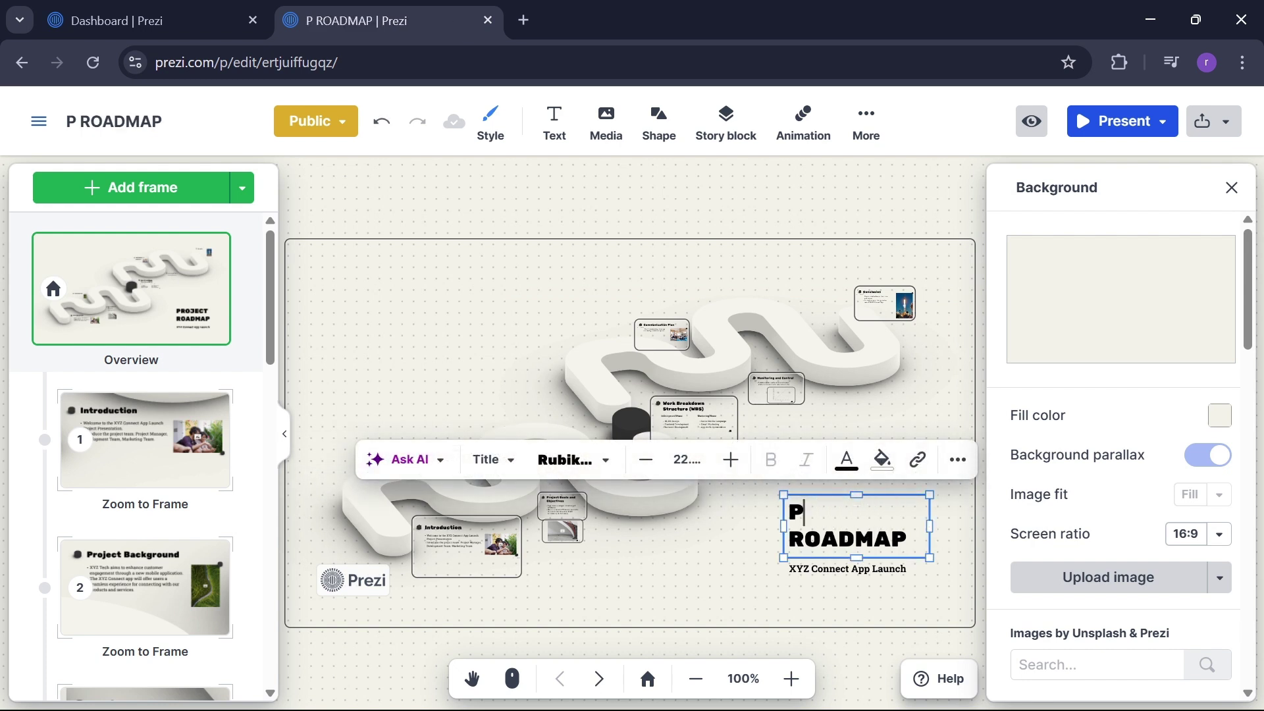
{"action": "key", "text": "Return"}
{"action": "key", "text": "Up"}
{"action": "type", "text": "School"}
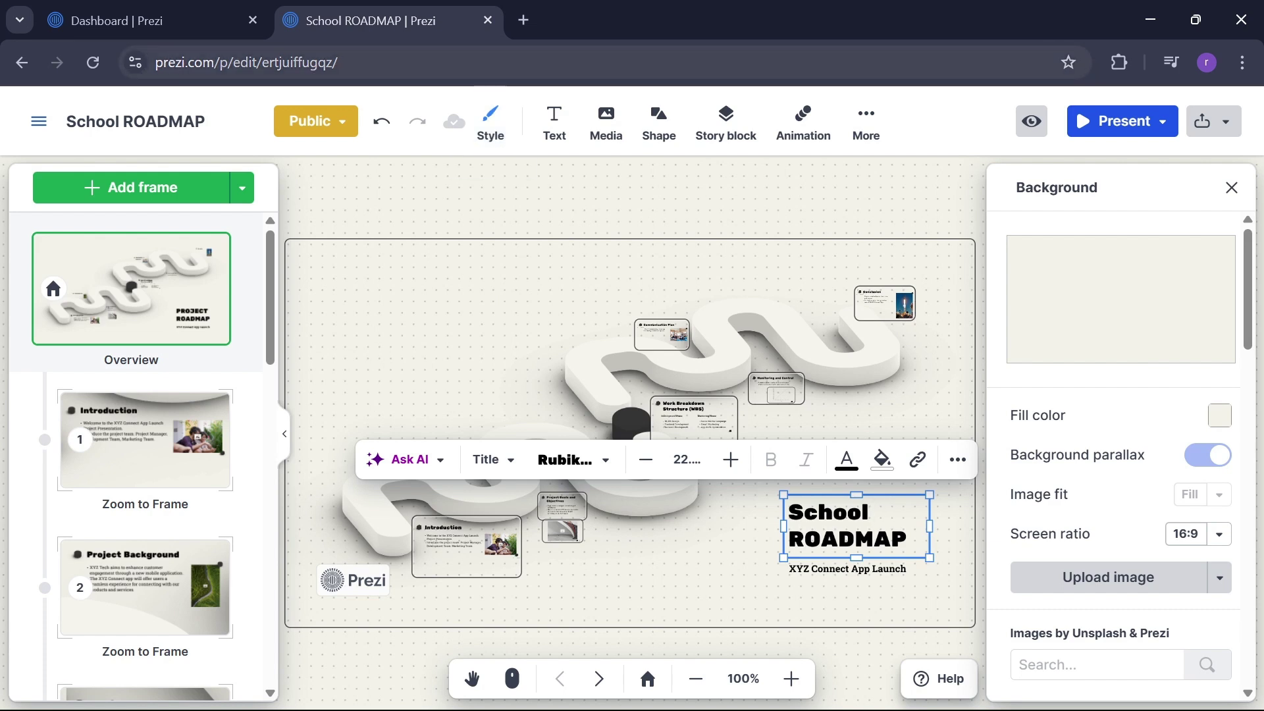
{"action": "left_click", "coordinate": [882, 125]}
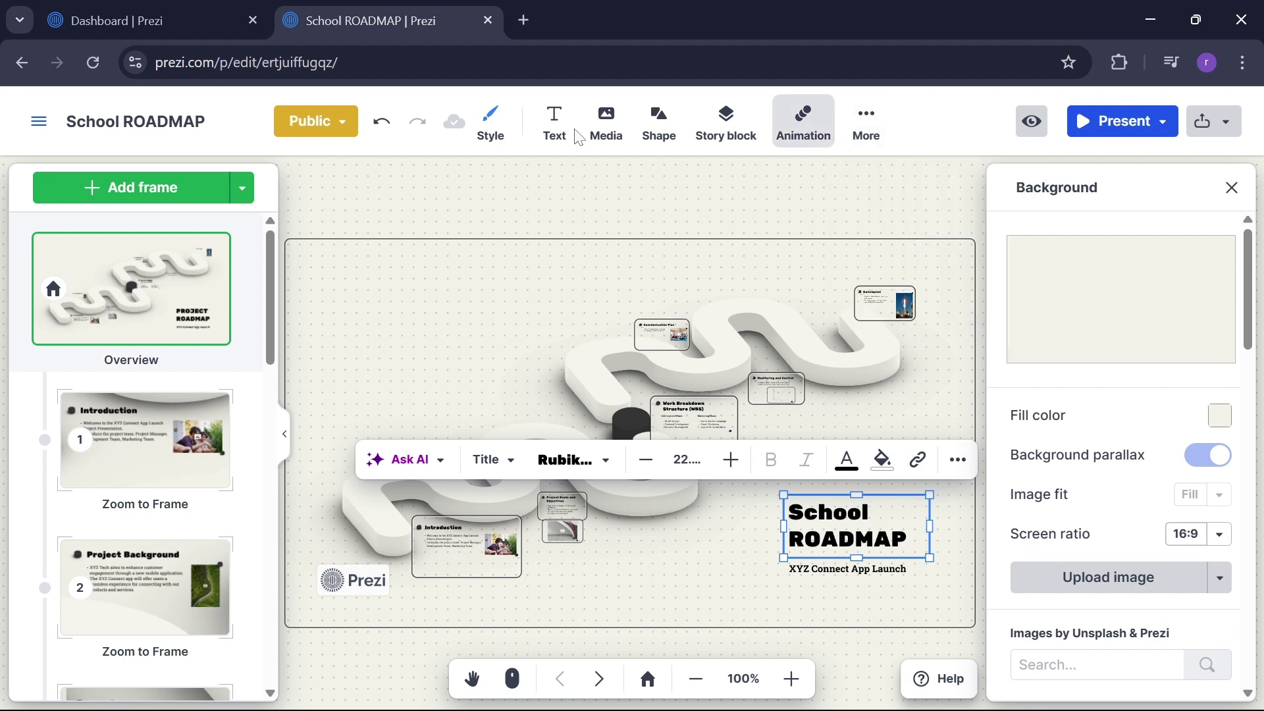
{"action": "left_click", "coordinate": [555, 130]}
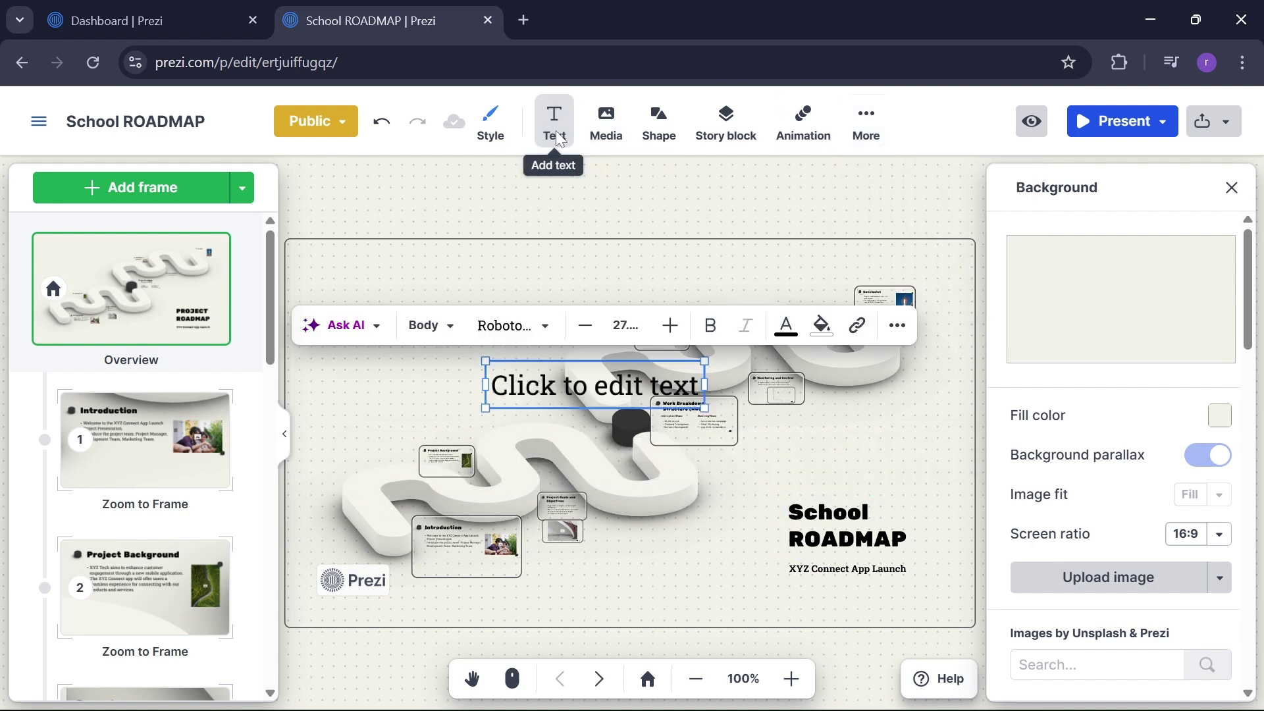
{"action": "key", "text": "ctrl+z"}
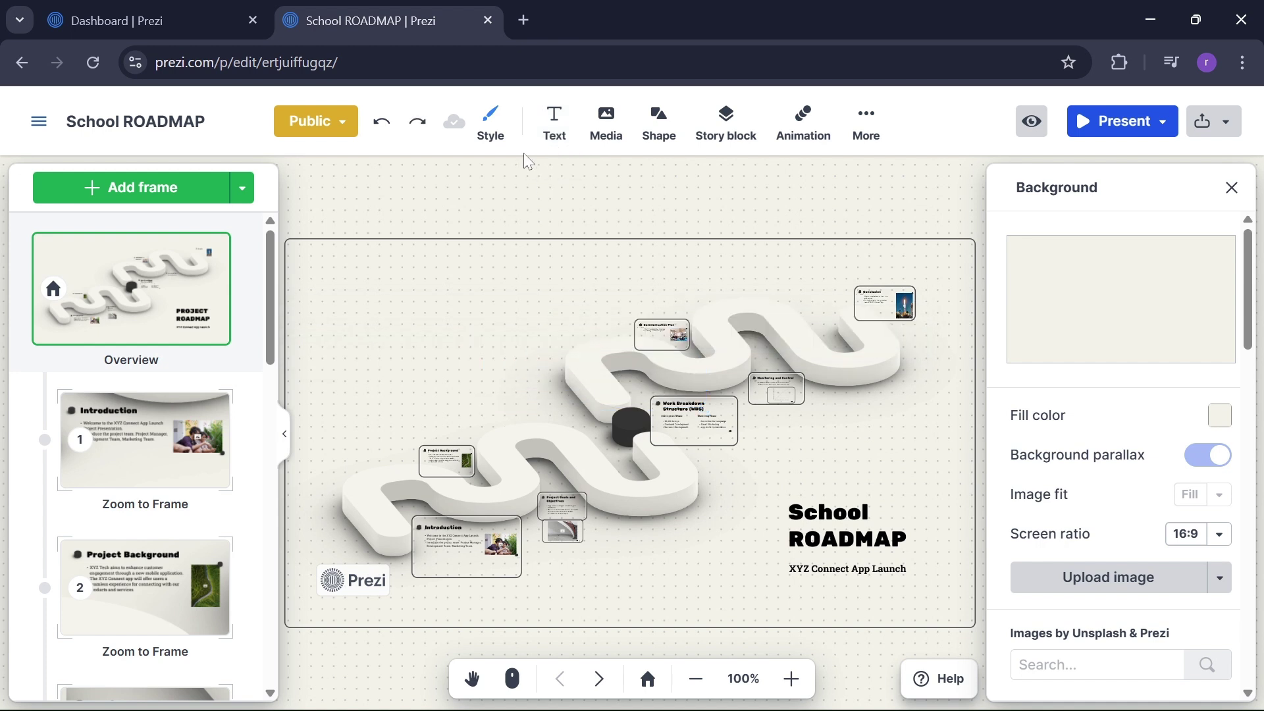
Apply the default text style with the cursive script title to the presentation.
{"action": "left_click", "coordinate": [501, 117]}
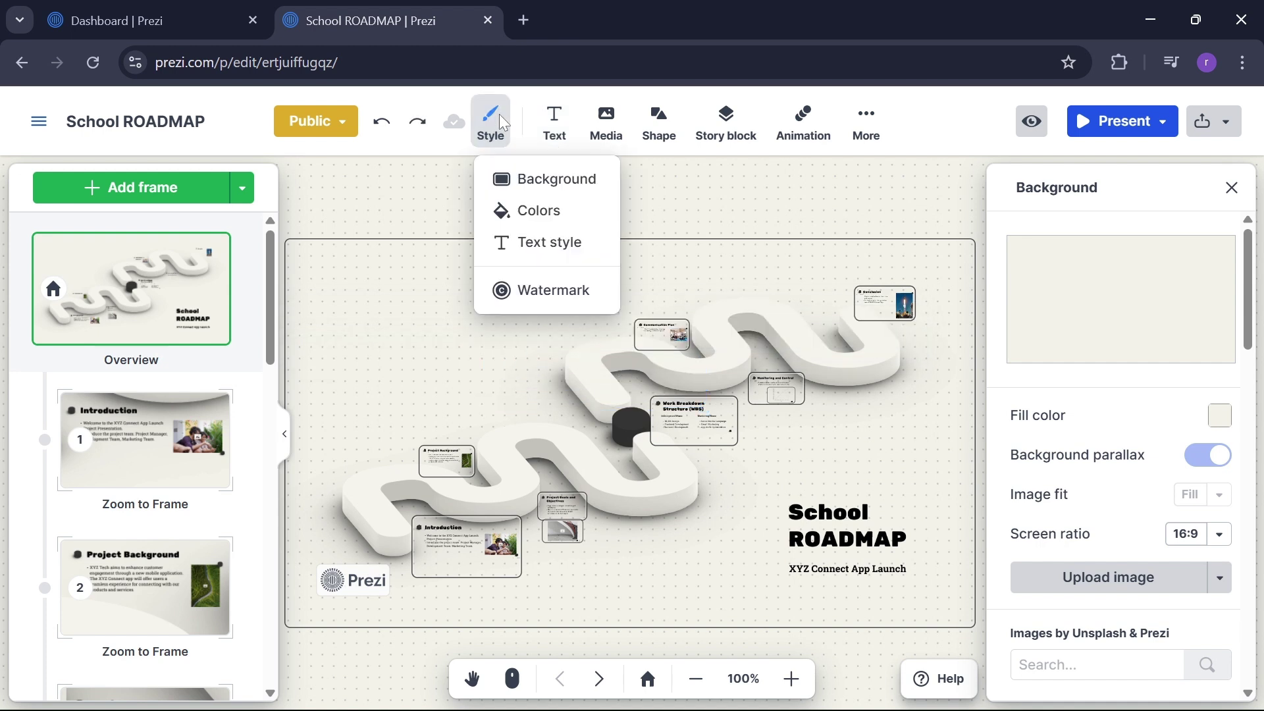
{"action": "left_click", "coordinate": [560, 262]}
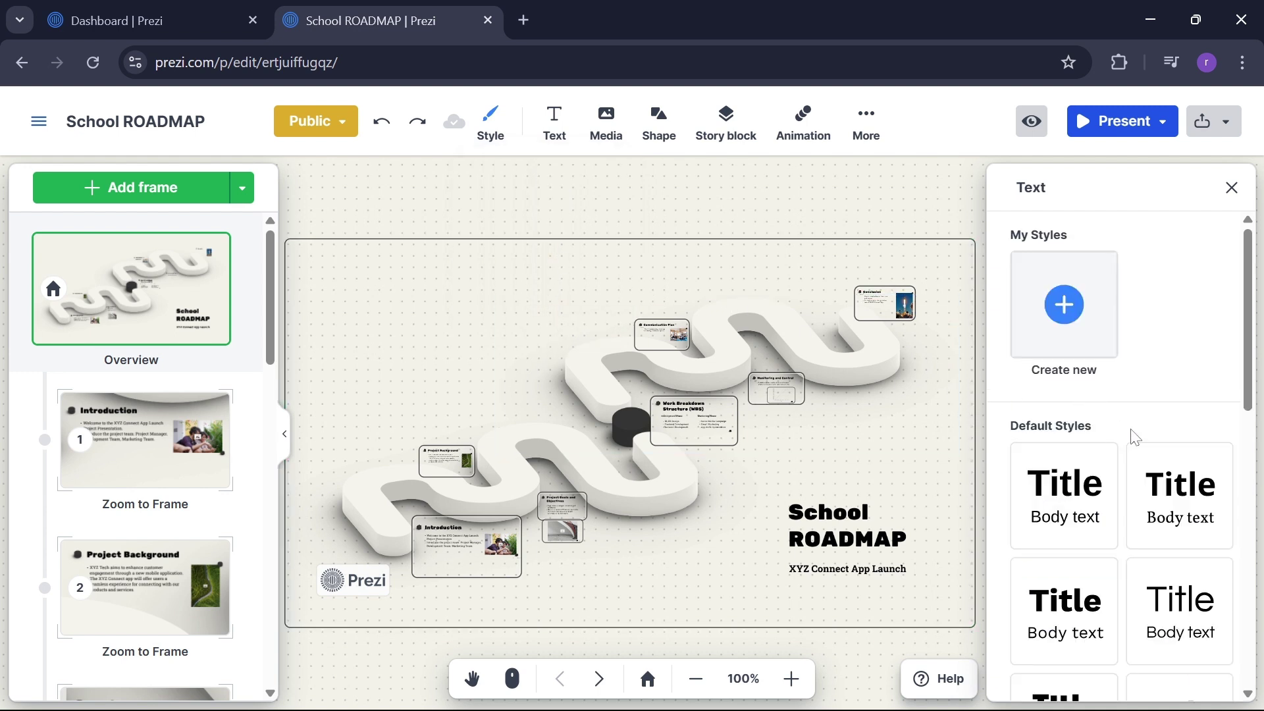
{"action": "scroll", "coordinate": [1134, 437], "scroll_direction": "down", "scroll_amount": 8}
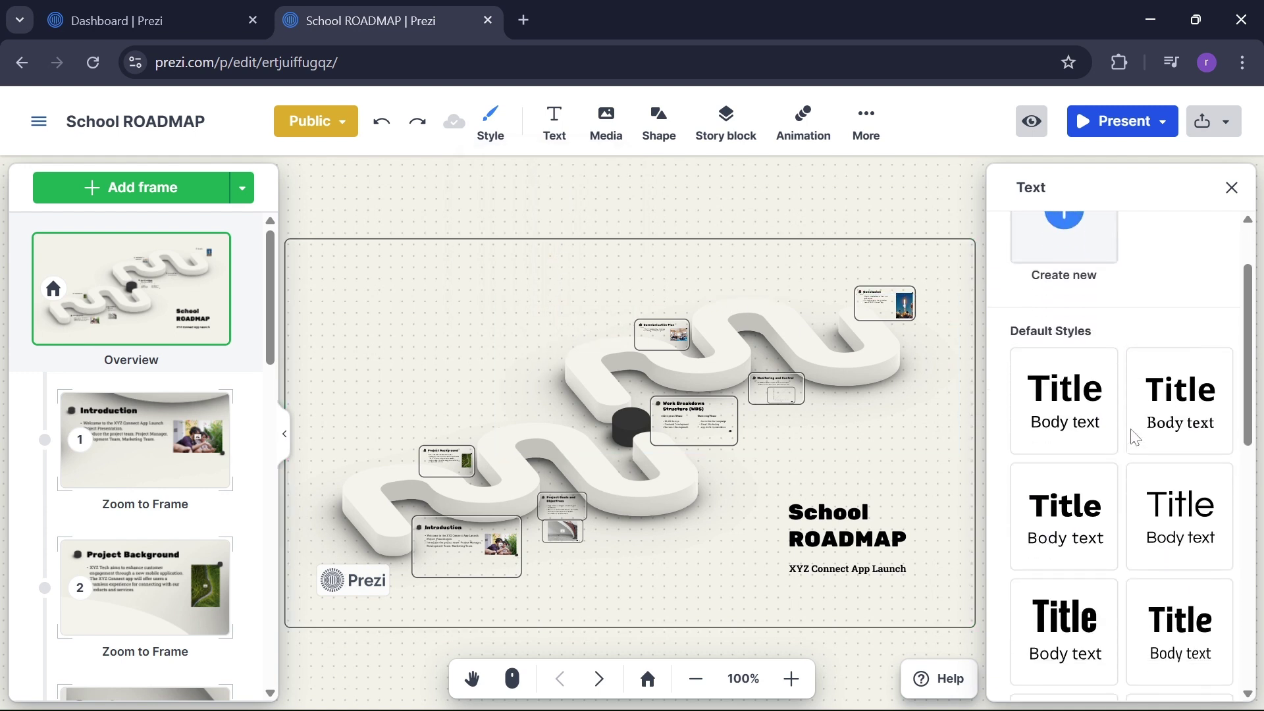
{"action": "left_click", "coordinate": [1095, 437]}
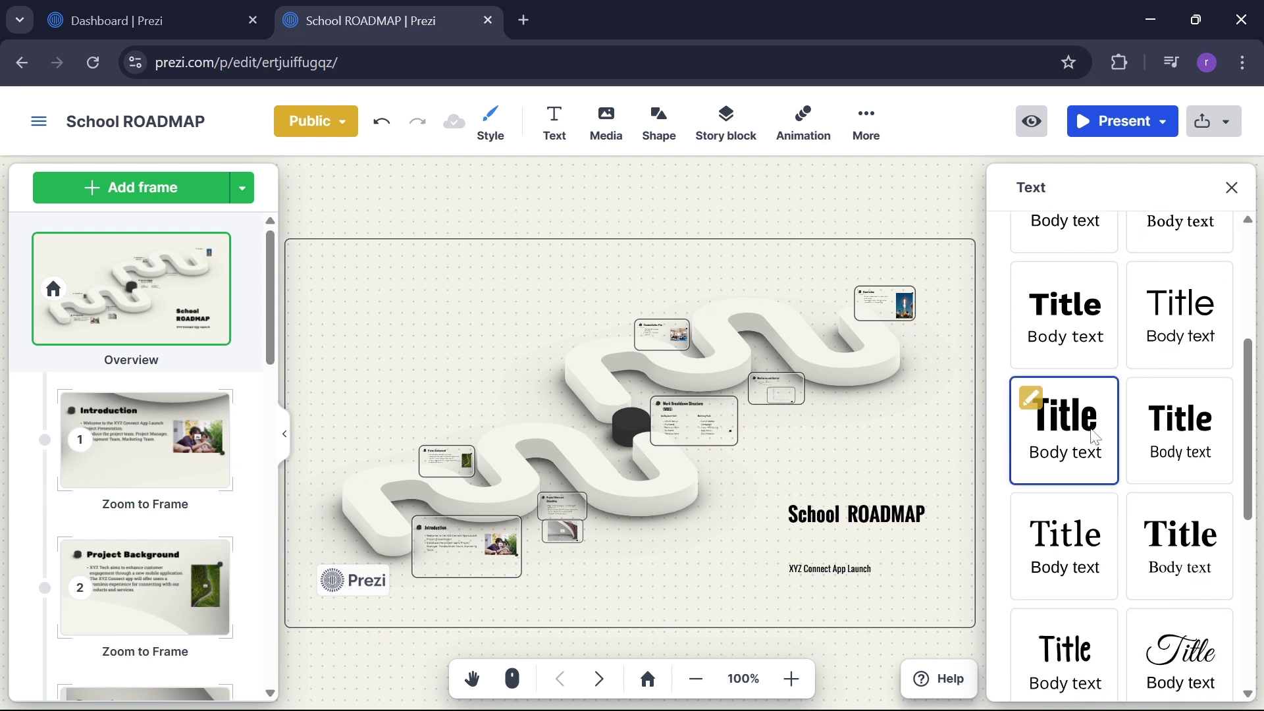
{"action": "scroll", "coordinate": [1093, 527], "scroll_direction": "down", "scroll_amount": 1}
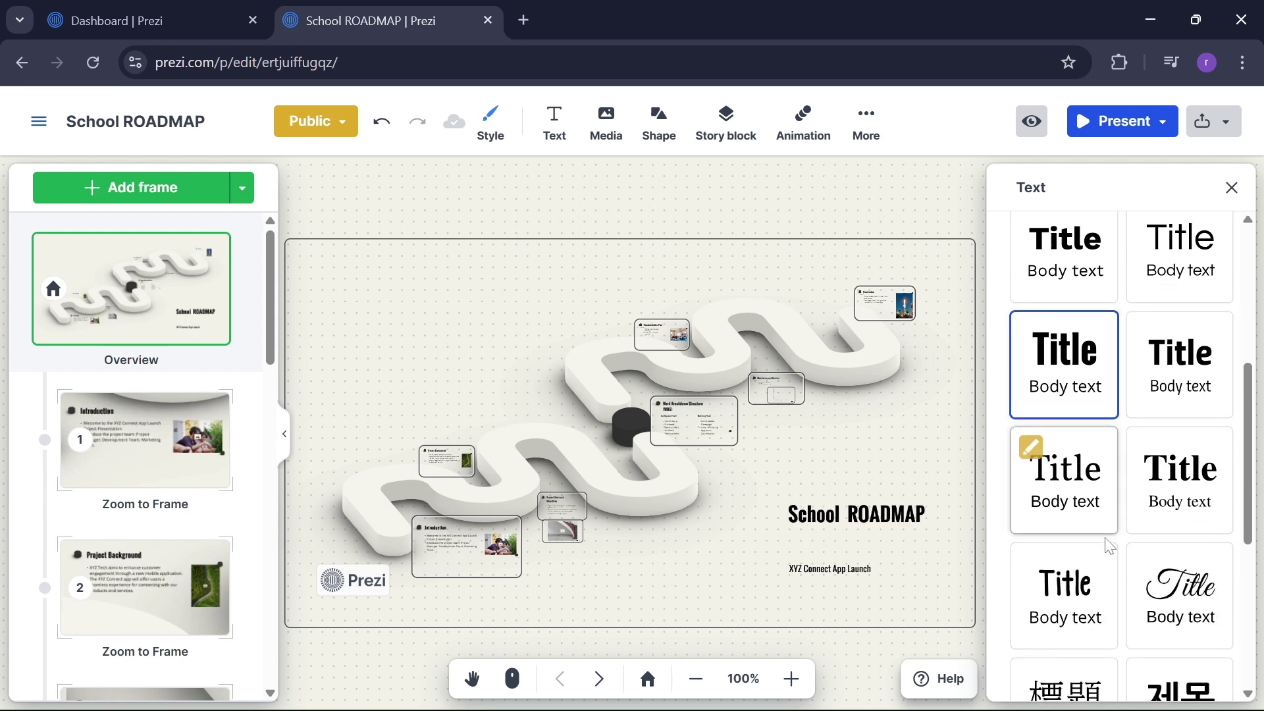
{"action": "left_click", "coordinate": [1194, 583]}
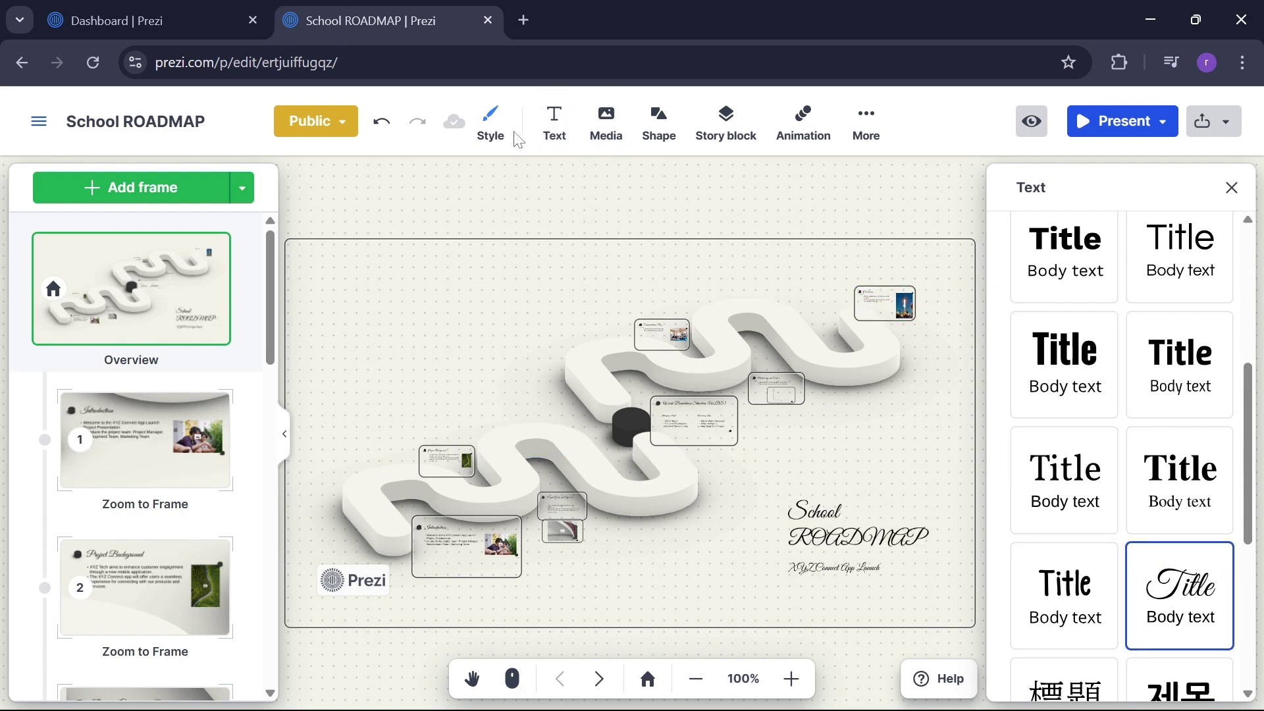
Apply the default color palette with the grey-green background and orange accent to the presentation, and close the color settings.
{"action": "left_click", "coordinate": [490, 132]}
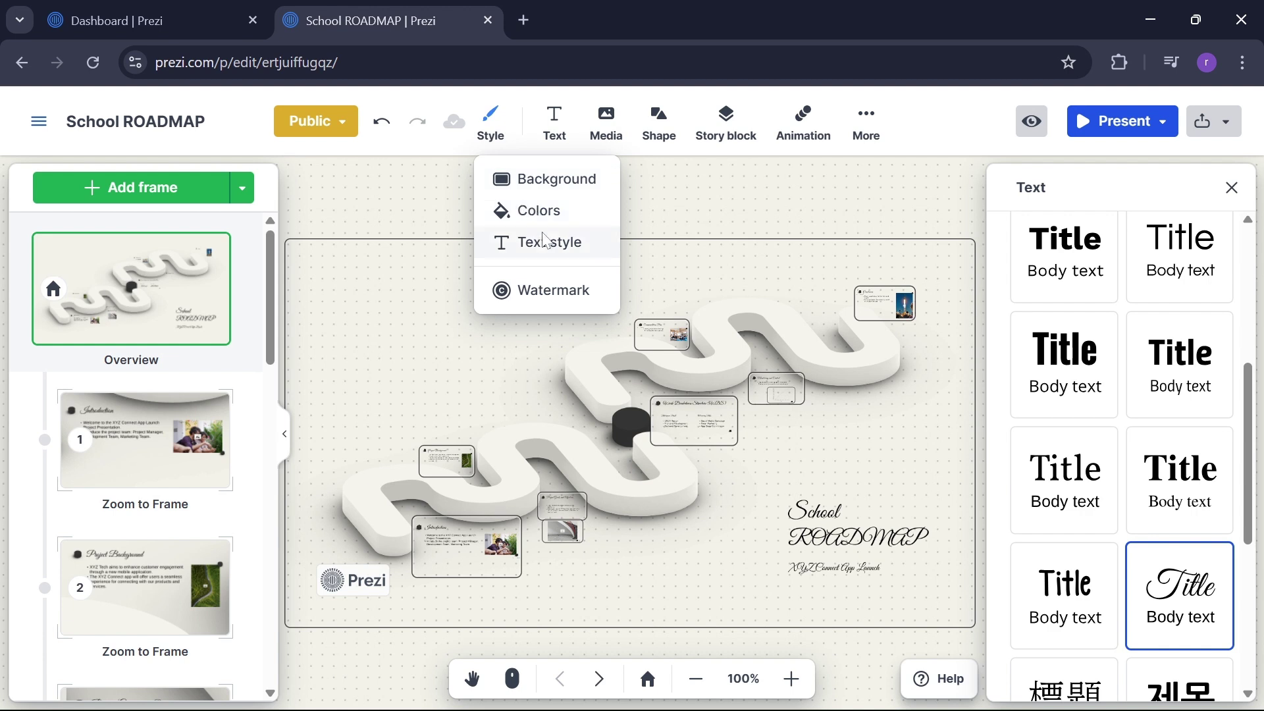
{"action": "left_click", "coordinate": [560, 222]}
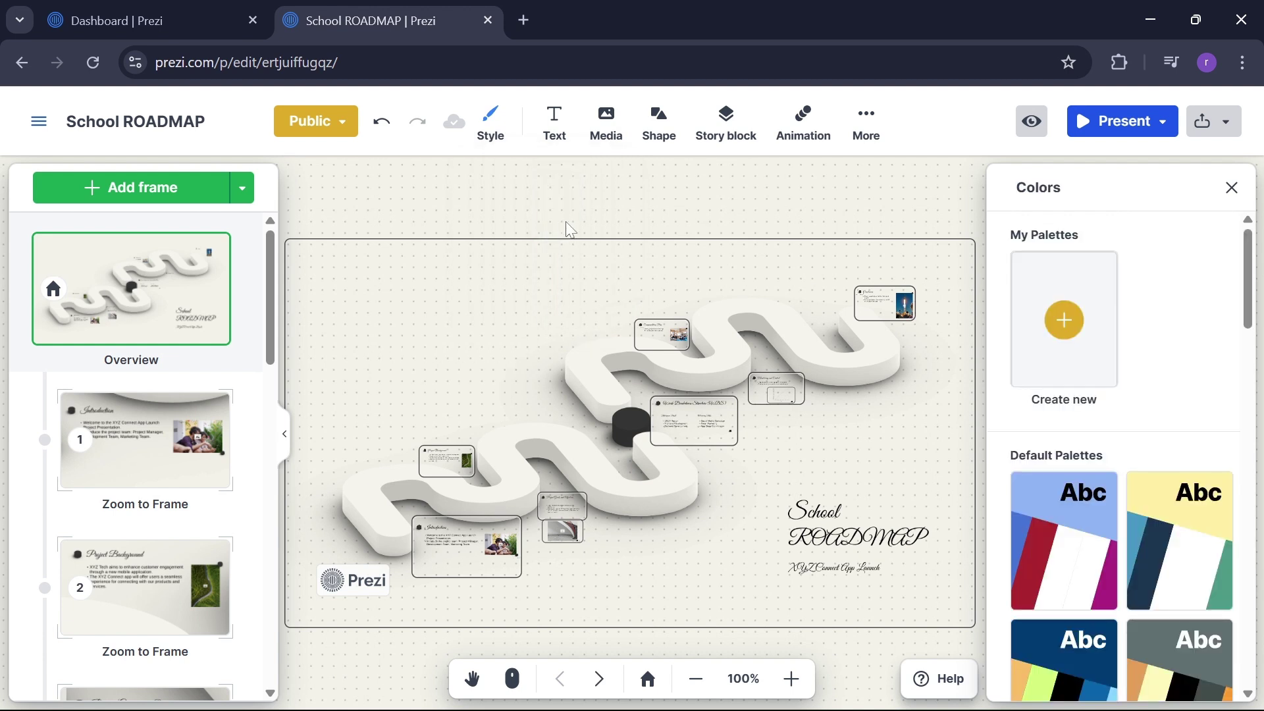
{"action": "scroll", "coordinate": [1150, 511], "scroll_direction": "down", "scroll_amount": 2}
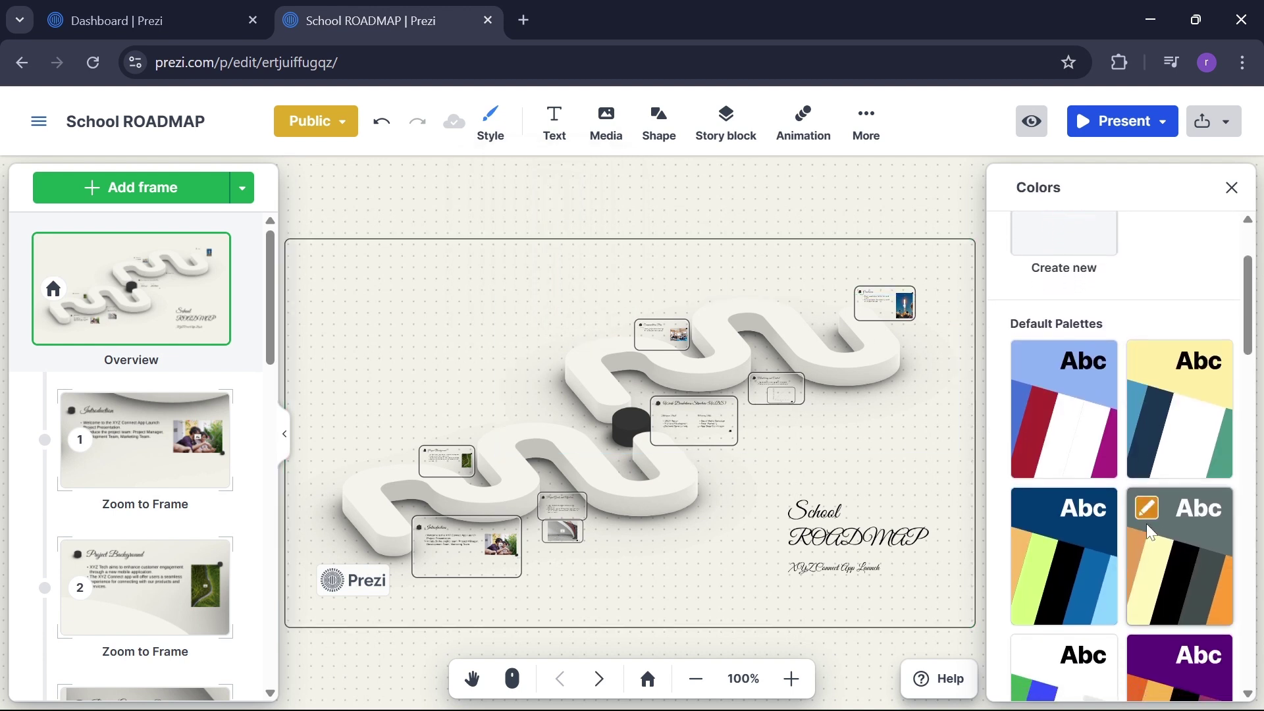
{"action": "left_click", "coordinate": [1155, 536]}
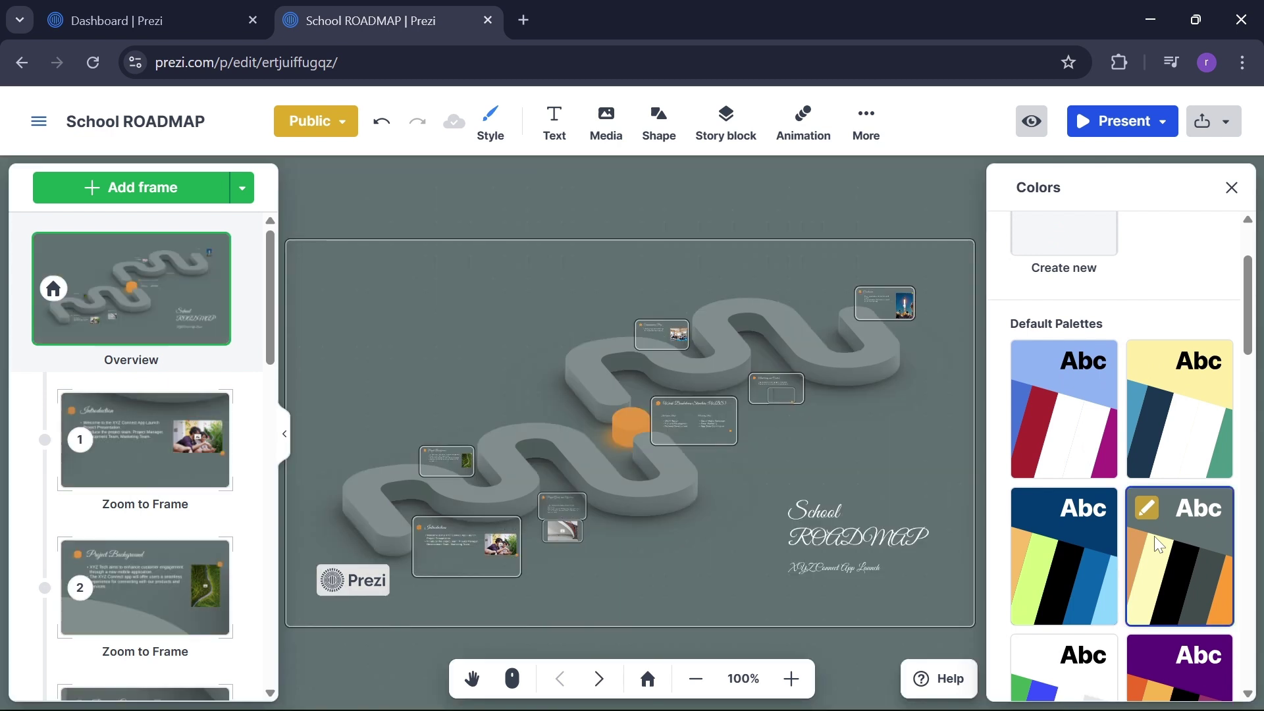
{"action": "left_click", "coordinate": [1064, 548]}
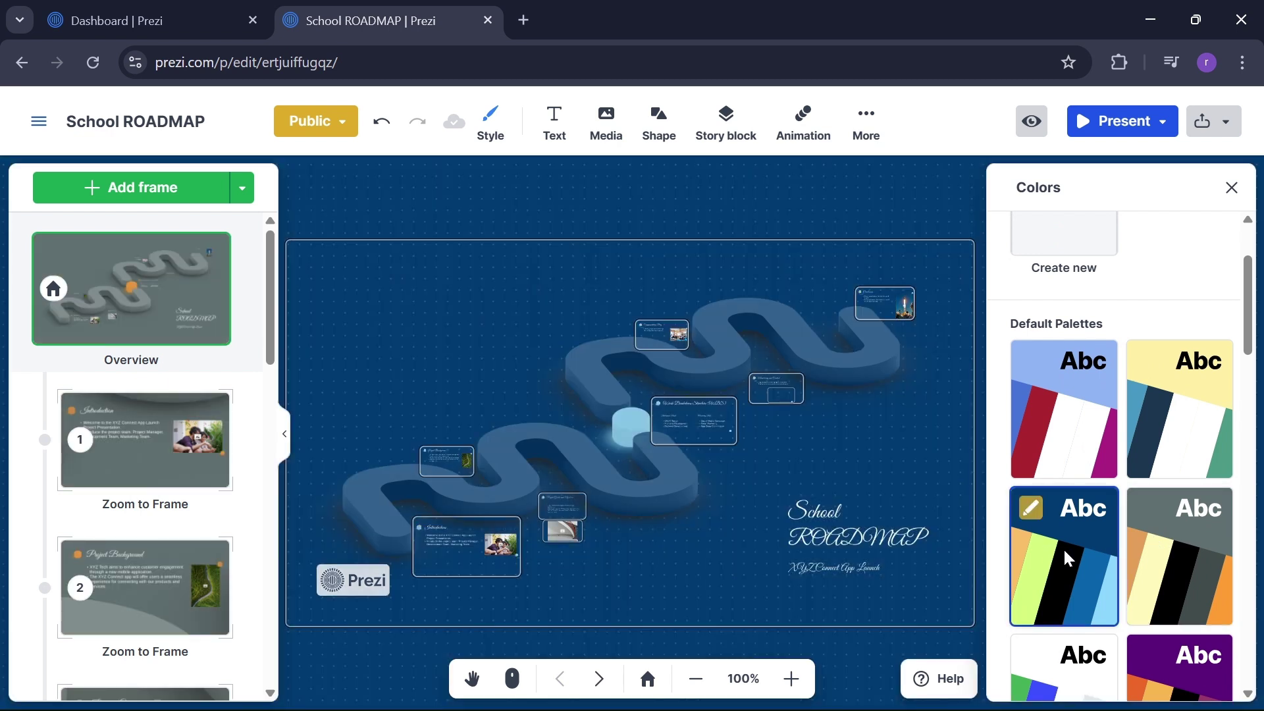
{"action": "left_click", "coordinate": [1166, 550]}
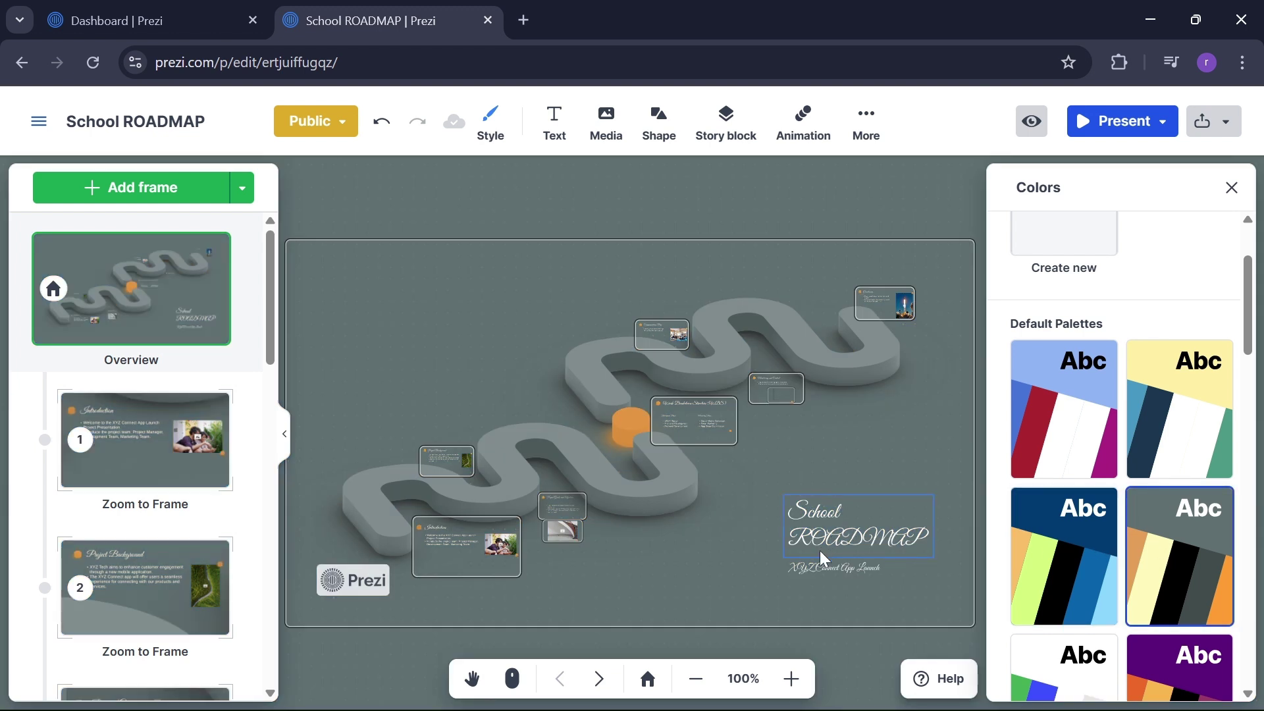
{"action": "left_click", "coordinate": [824, 515]}
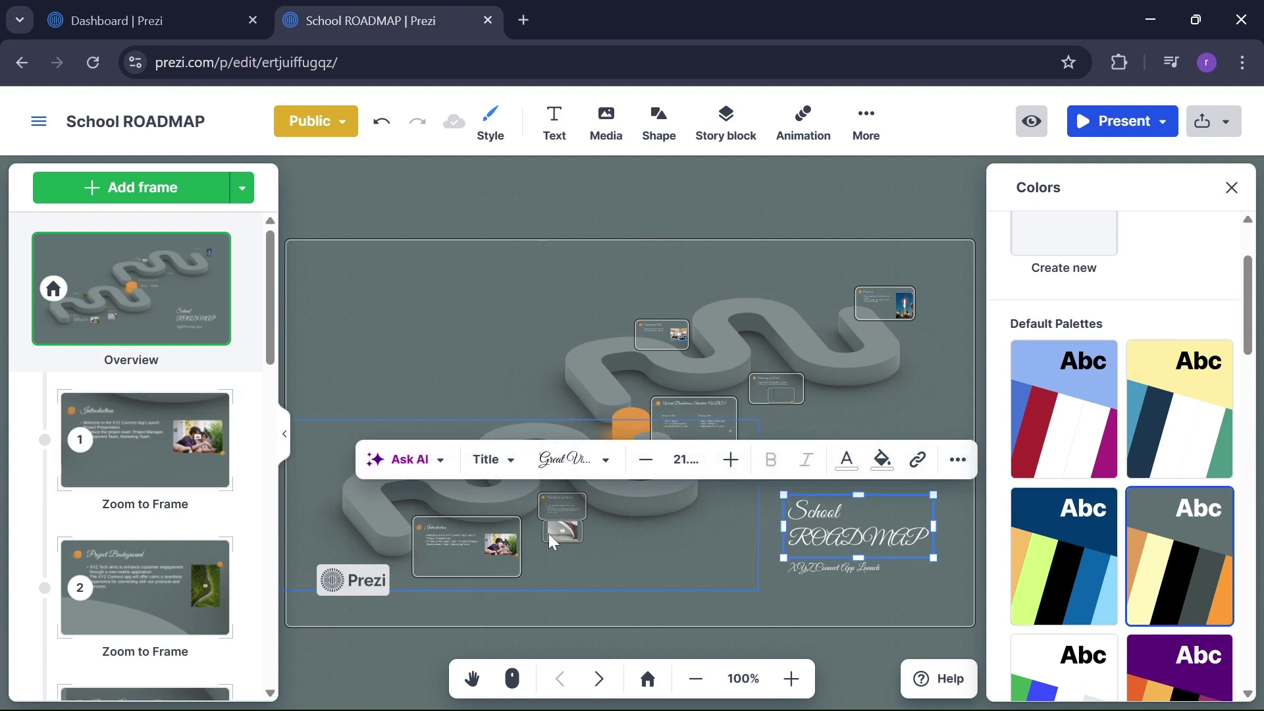
{"action": "left_click", "coordinate": [723, 610]}
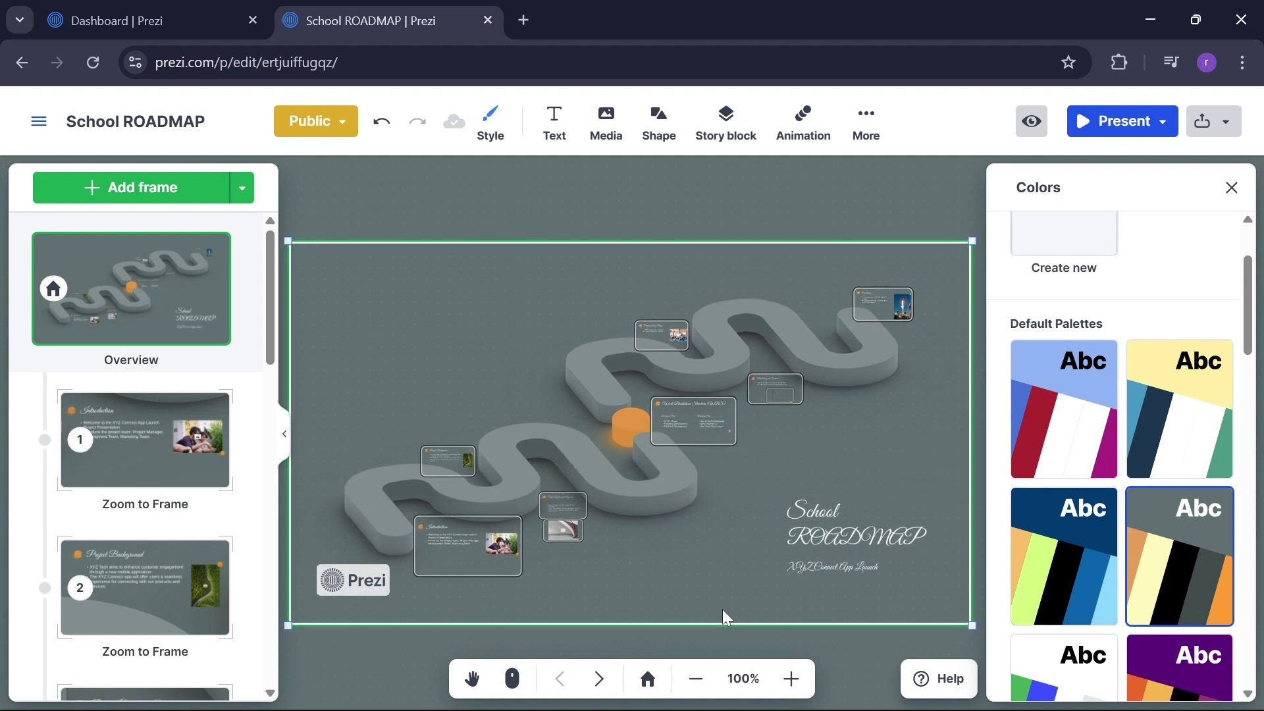
{"action": "left_click", "coordinate": [1231, 189]}
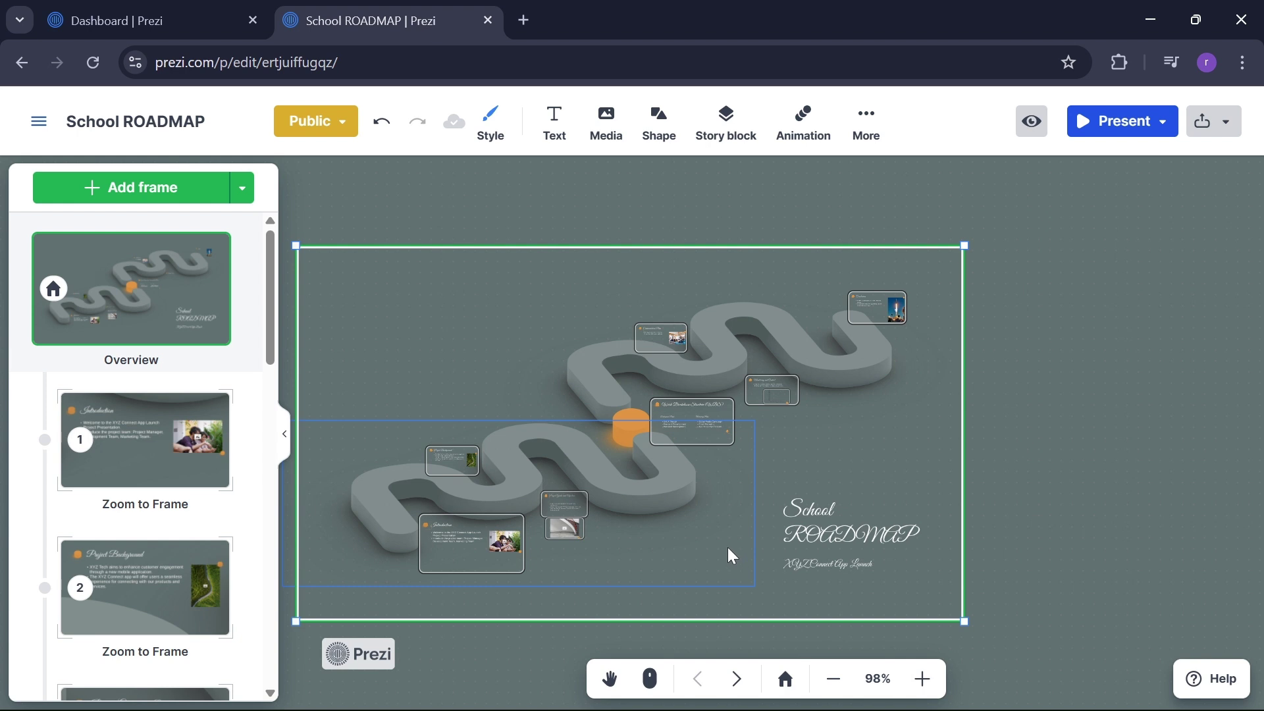
Try moving the lower winding road shape within the overview frame and undo the last change.
{"action": "left_click", "coordinate": [689, 553]}
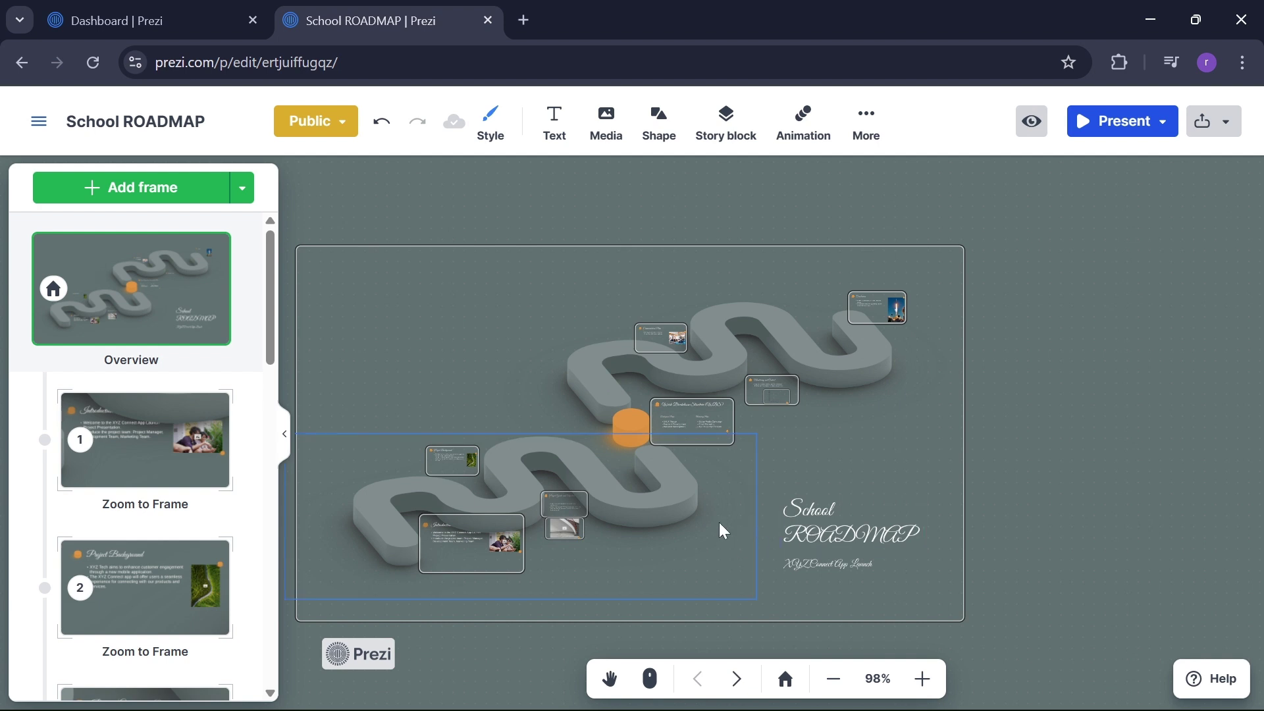
{"action": "left_click_drag", "start_coordinate": [683, 511], "coordinate": [678, 501]}
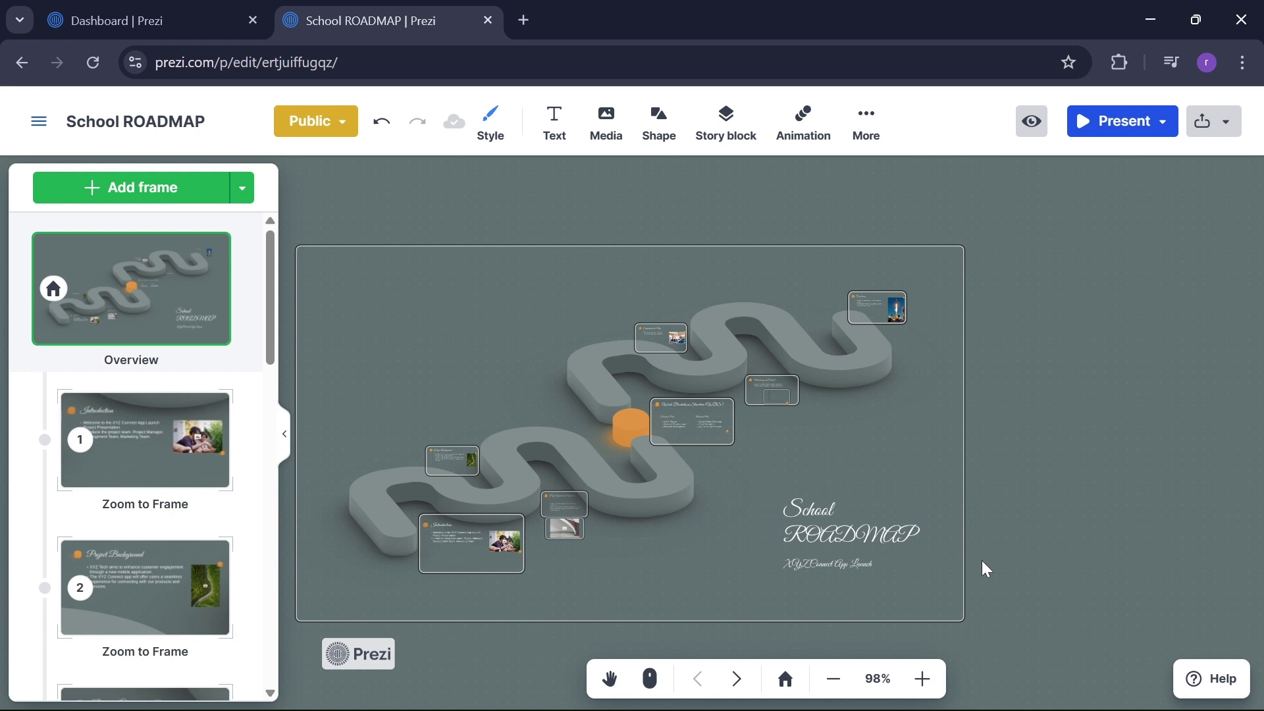
{"action": "left_click", "coordinate": [783, 680]}
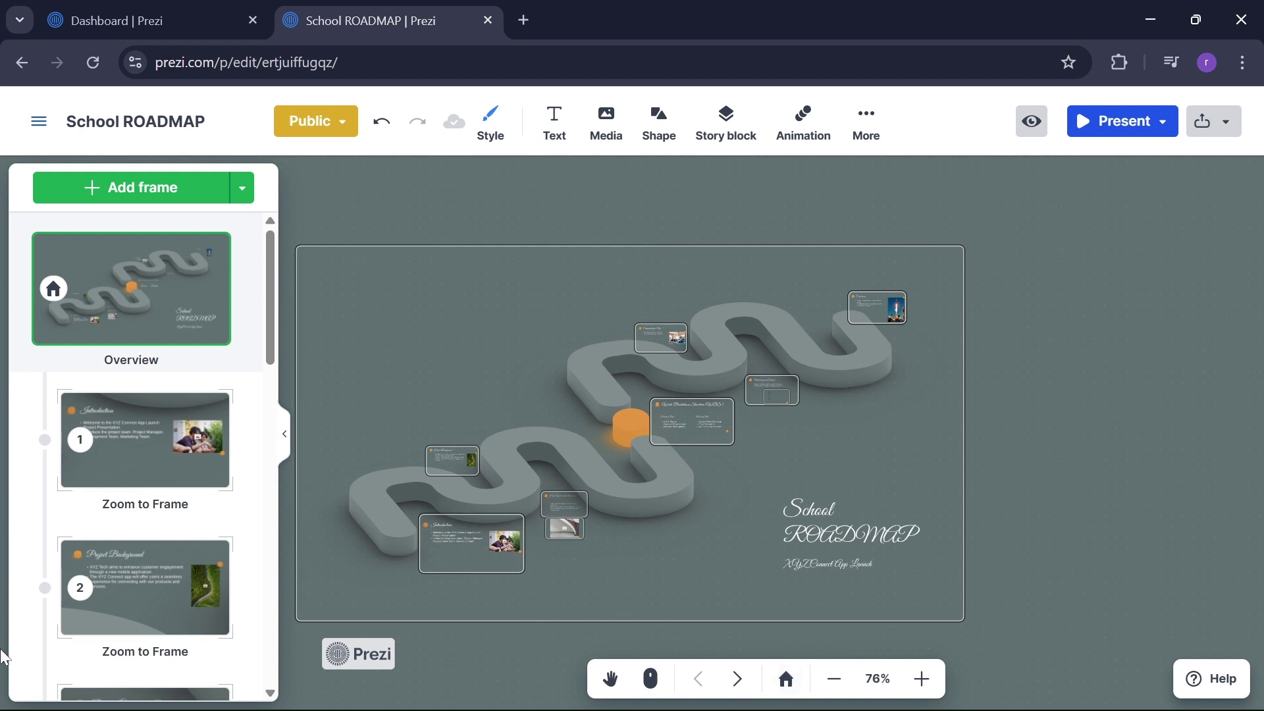
{"action": "scroll", "coordinate": [339, 378], "scroll_direction": "down", "scroll_amount": 1}
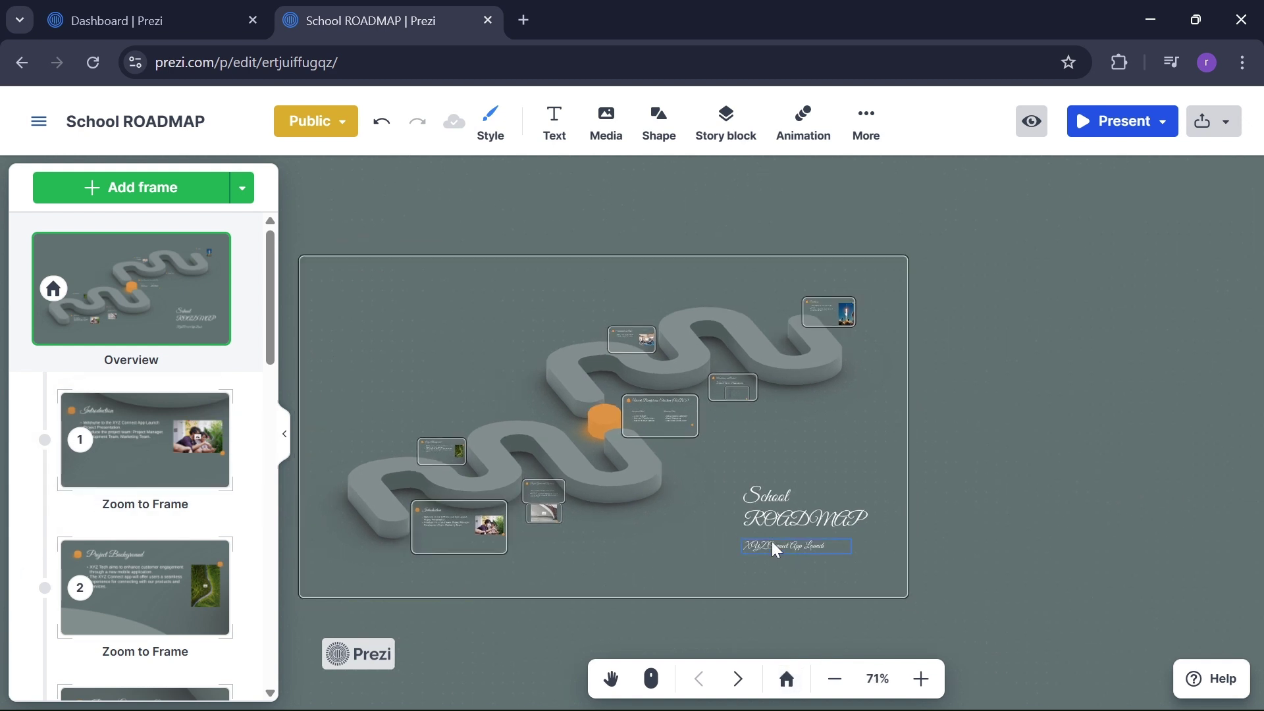
{"action": "scroll", "coordinate": [773, 544], "scroll_direction": "up", "scroll_amount": 1}
{"action": "left_click", "coordinate": [683, 539]}
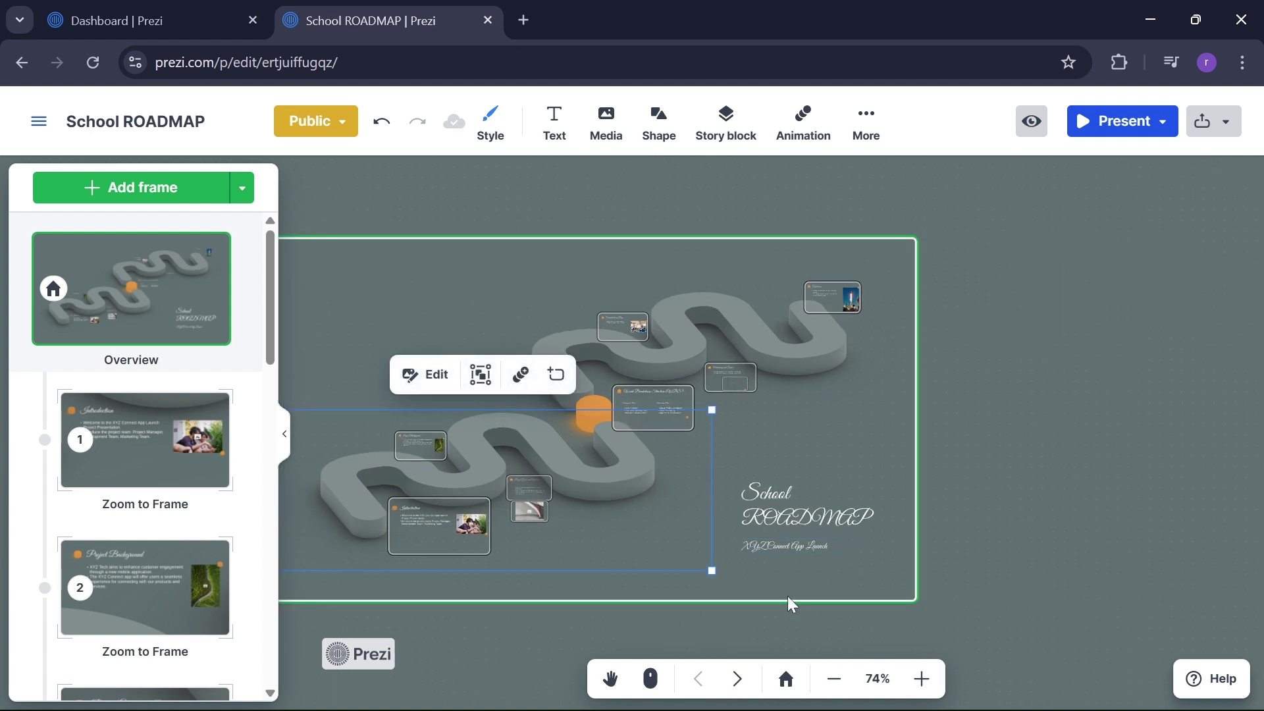
{"action": "mouse_move", "coordinate": [789, 598]}
{"action": "left_mouse_down"}
{"action": "mouse_move", "coordinate": [824, 601]}
{"action": "mouse_move", "coordinate": [796, 600]}
{"action": "left_mouse_up"}
{"action": "key", "text": "ctrl+z"}
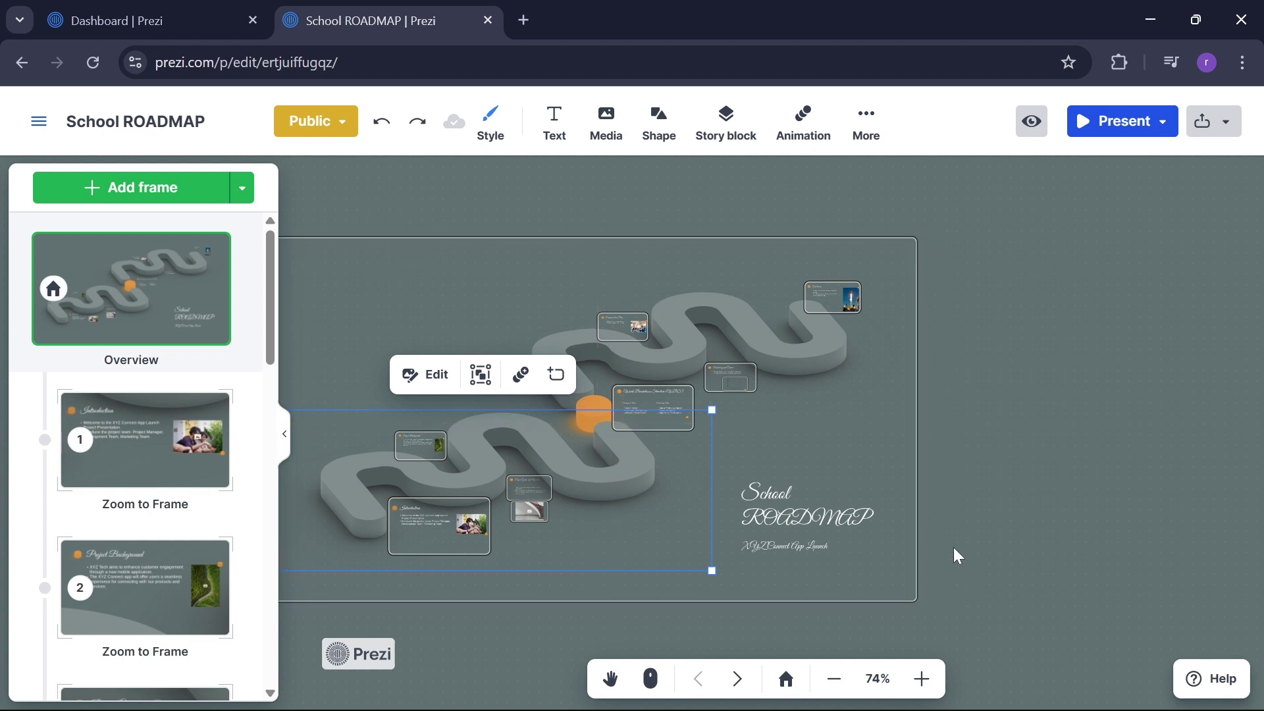
Examine the Introduction frame up close and return to the presentation's overview.
{"action": "scroll", "coordinate": [725, 452], "scroll_direction": "down", "scroll_amount": 2}
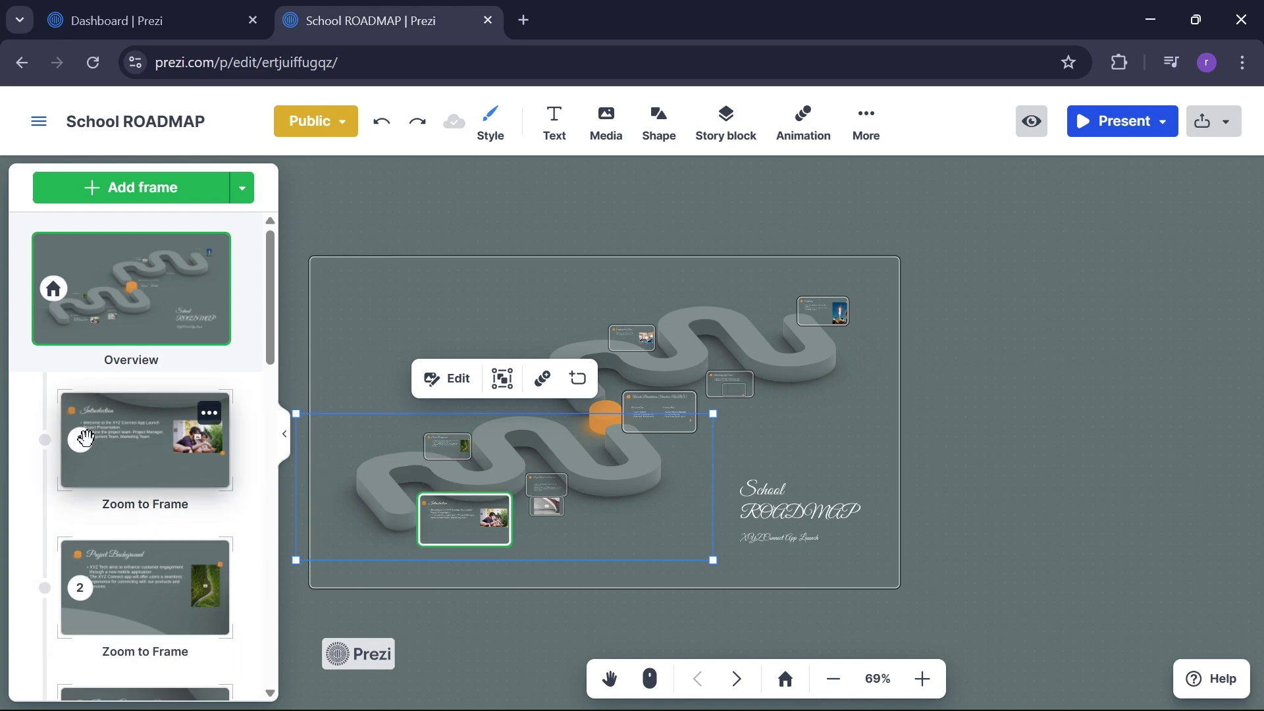
{"action": "left_click", "coordinate": [135, 428]}
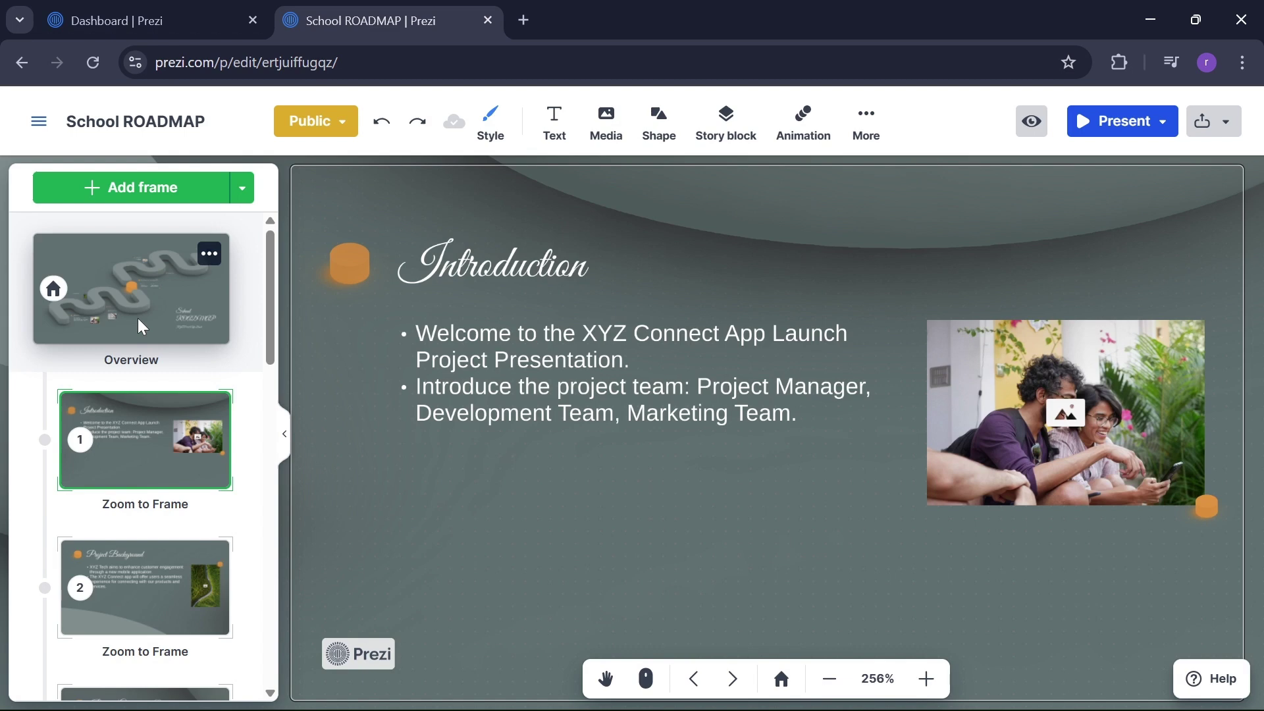
{"action": "left_click", "coordinate": [139, 321]}
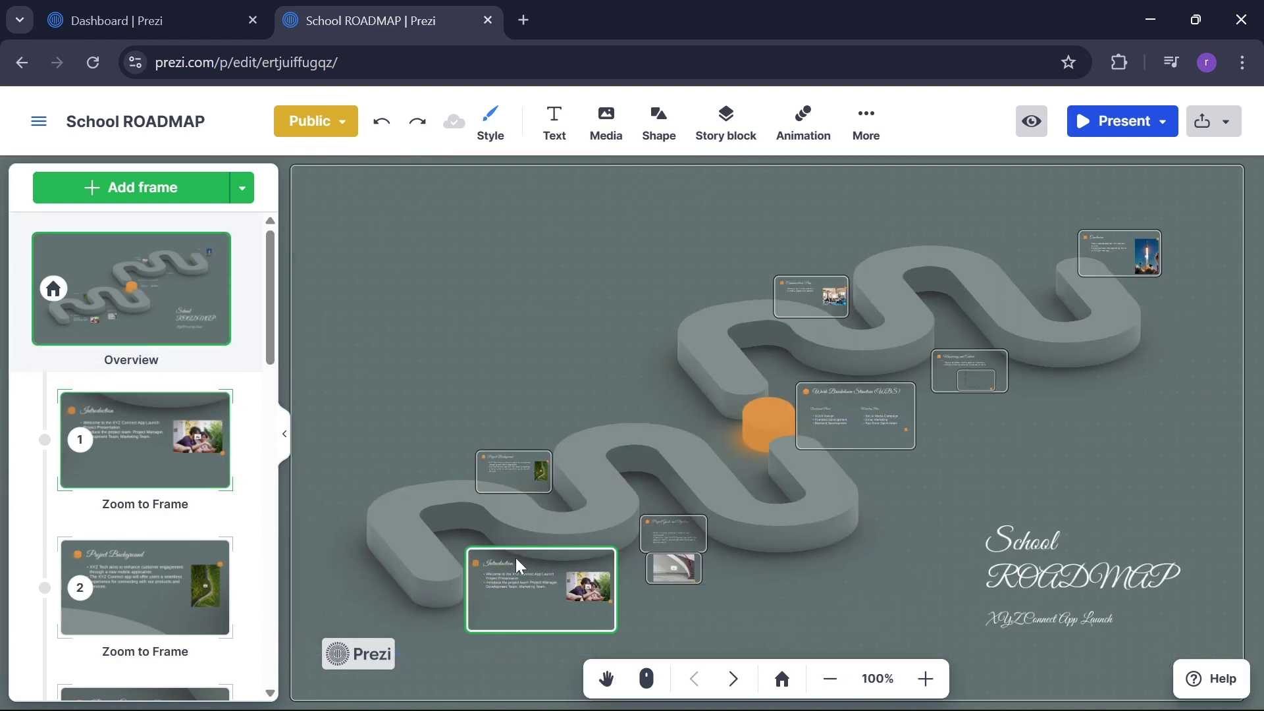
{"action": "left_click", "coordinate": [136, 413]}
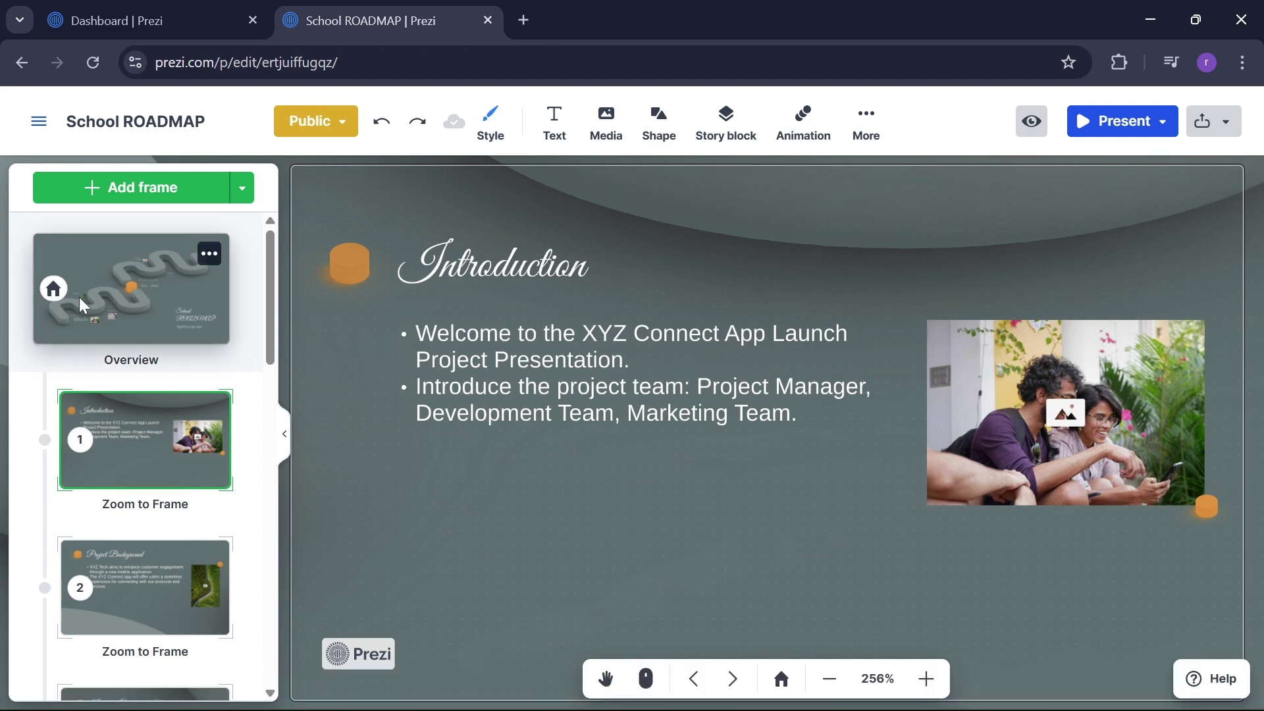
{"action": "left_click", "coordinate": [111, 266]}
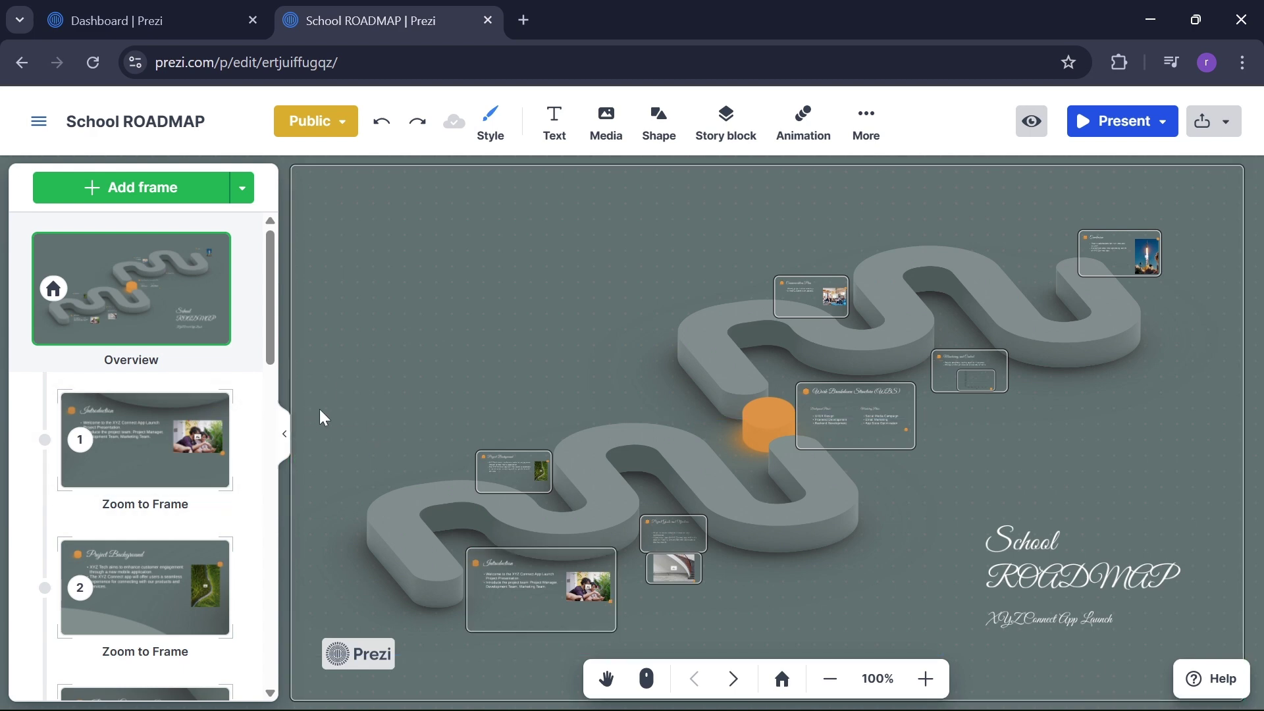
Zoom to the Introduction frame once more and go back to the Overview frame.
{"action": "scroll", "coordinate": [320, 410], "scroll_direction": "up", "scroll_amount": 1}
{"action": "scroll", "coordinate": [320, 411], "scroll_direction": "down", "scroll_amount": 1}
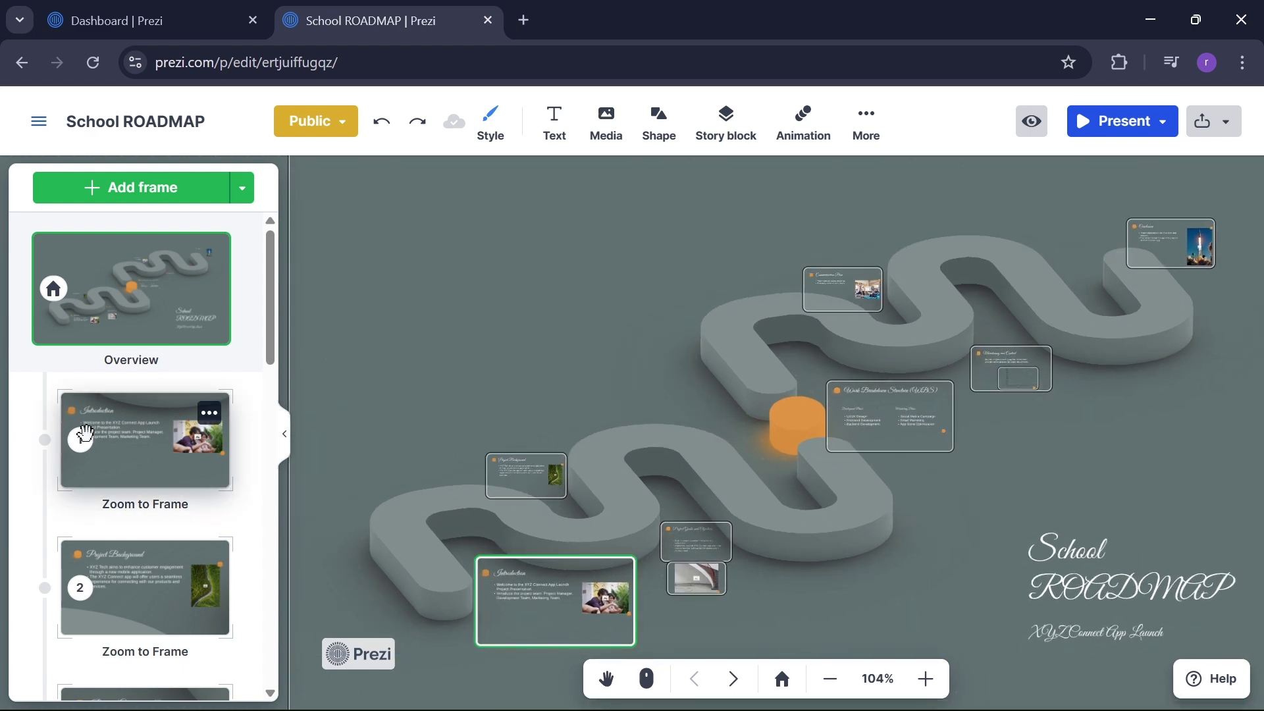
{"action": "left_click", "coordinate": [131, 408]}
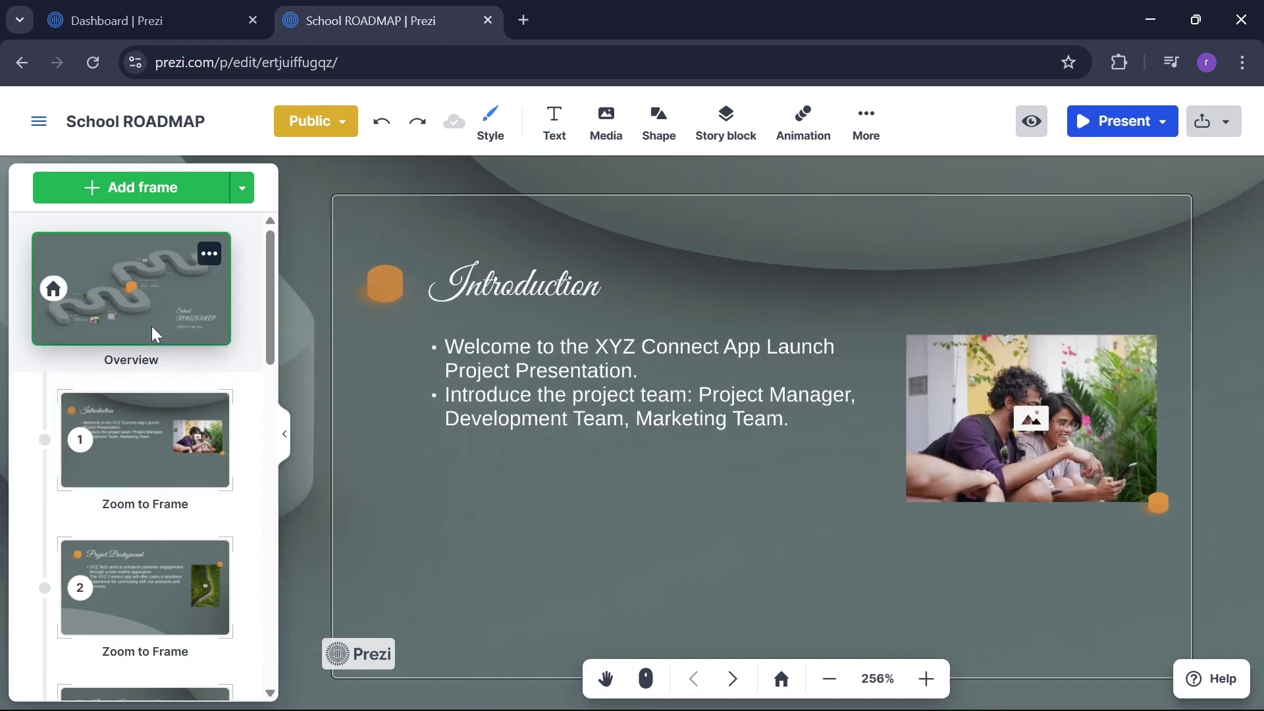
{"action": "left_click", "coordinate": [152, 326]}
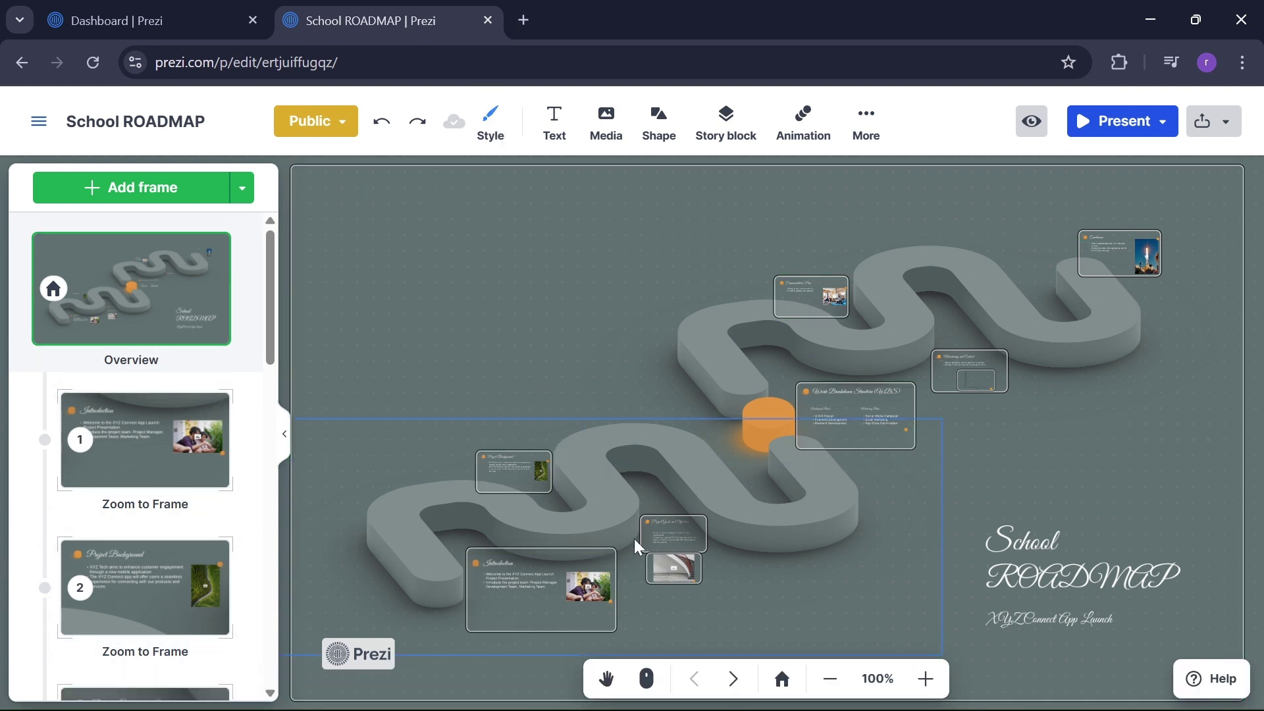
{"action": "left_click", "coordinate": [866, 117]}
{"action": "left_click", "coordinate": [682, 327]}
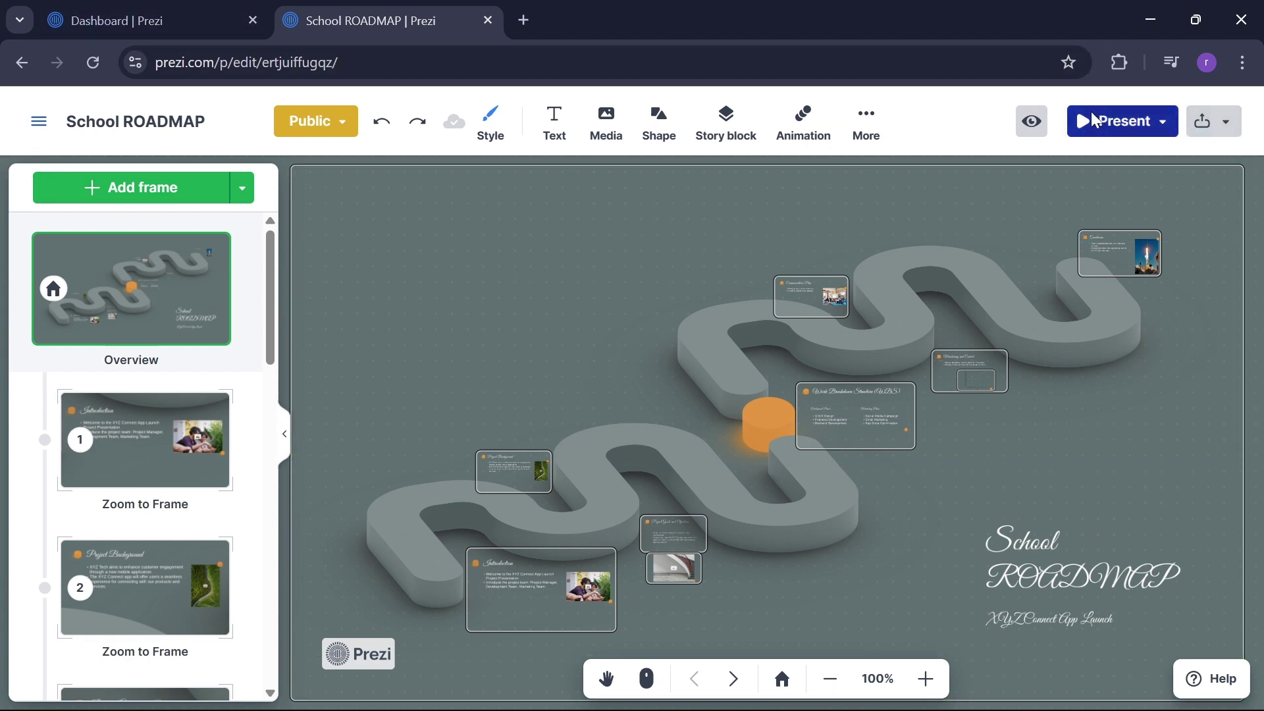
{"action": "left_click", "coordinate": [866, 117]}
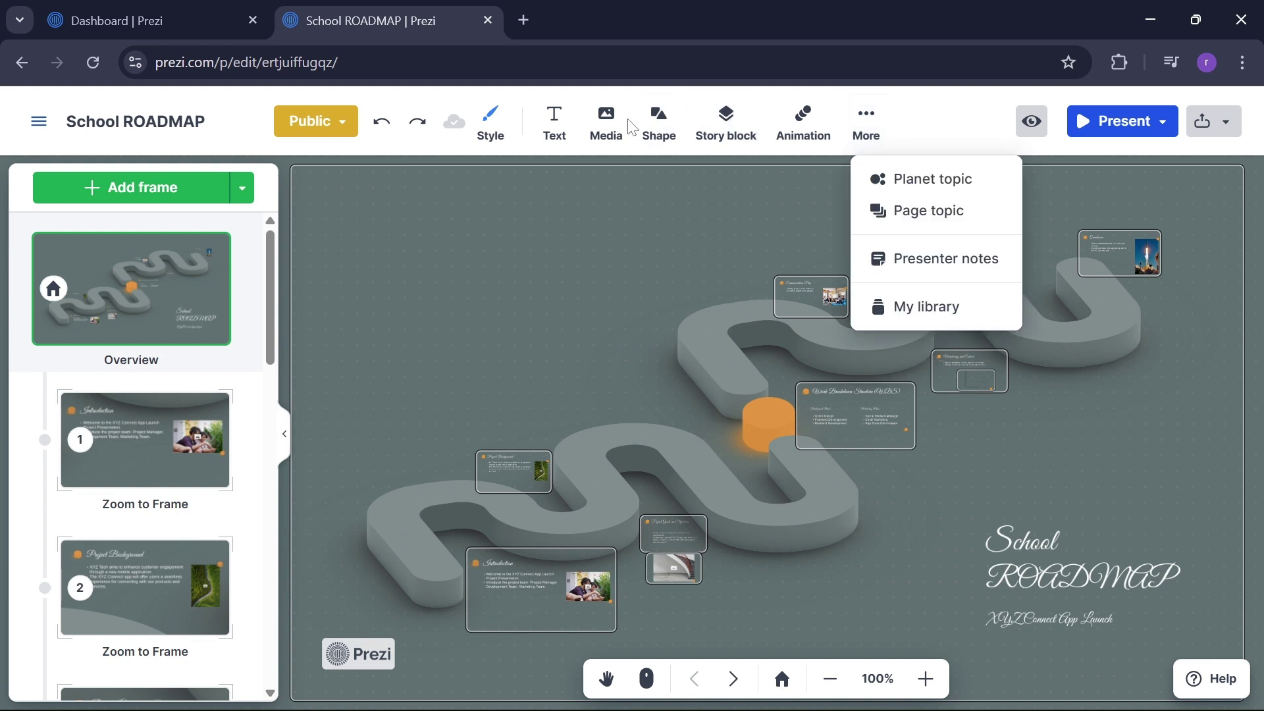
{"action": "left_click", "coordinate": [605, 121]}
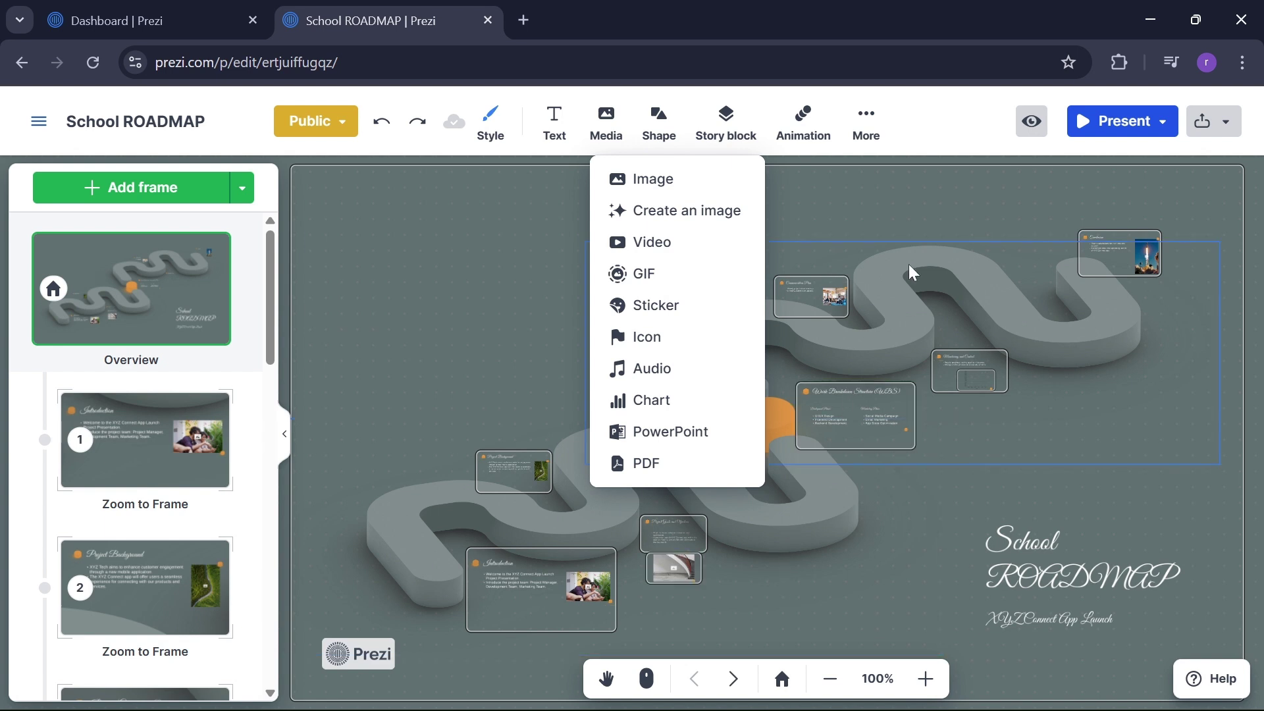
Browse the default text styles and the template style available for the presentation.
{"action": "left_click", "coordinate": [507, 120]}
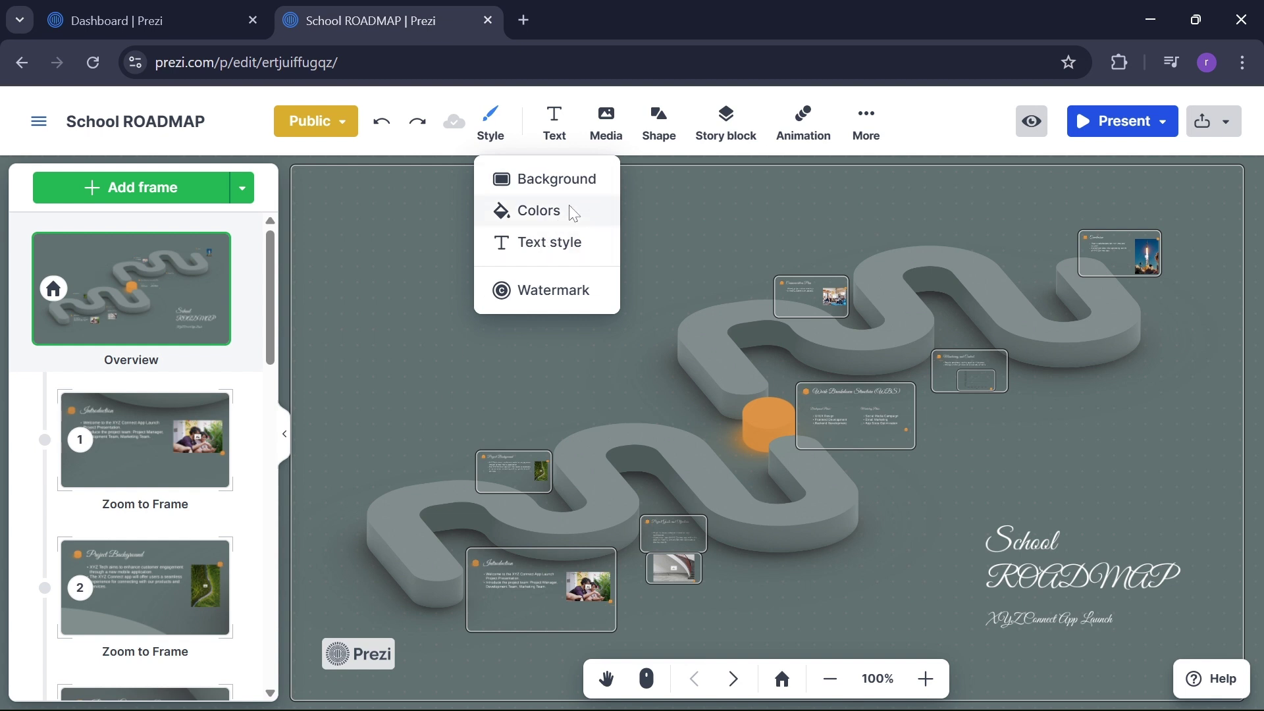
{"action": "left_click", "coordinate": [559, 243]}
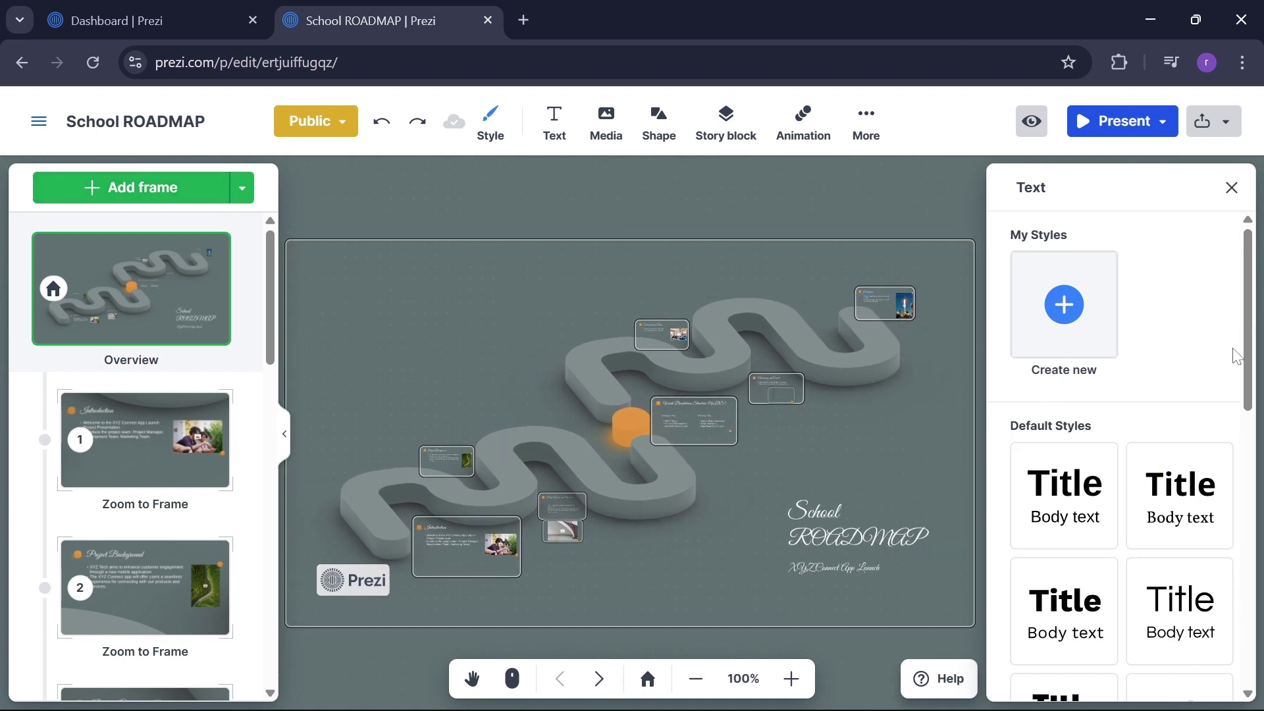
{"action": "scroll", "coordinate": [1229, 447], "scroll_direction": "down", "scroll_amount": 6}
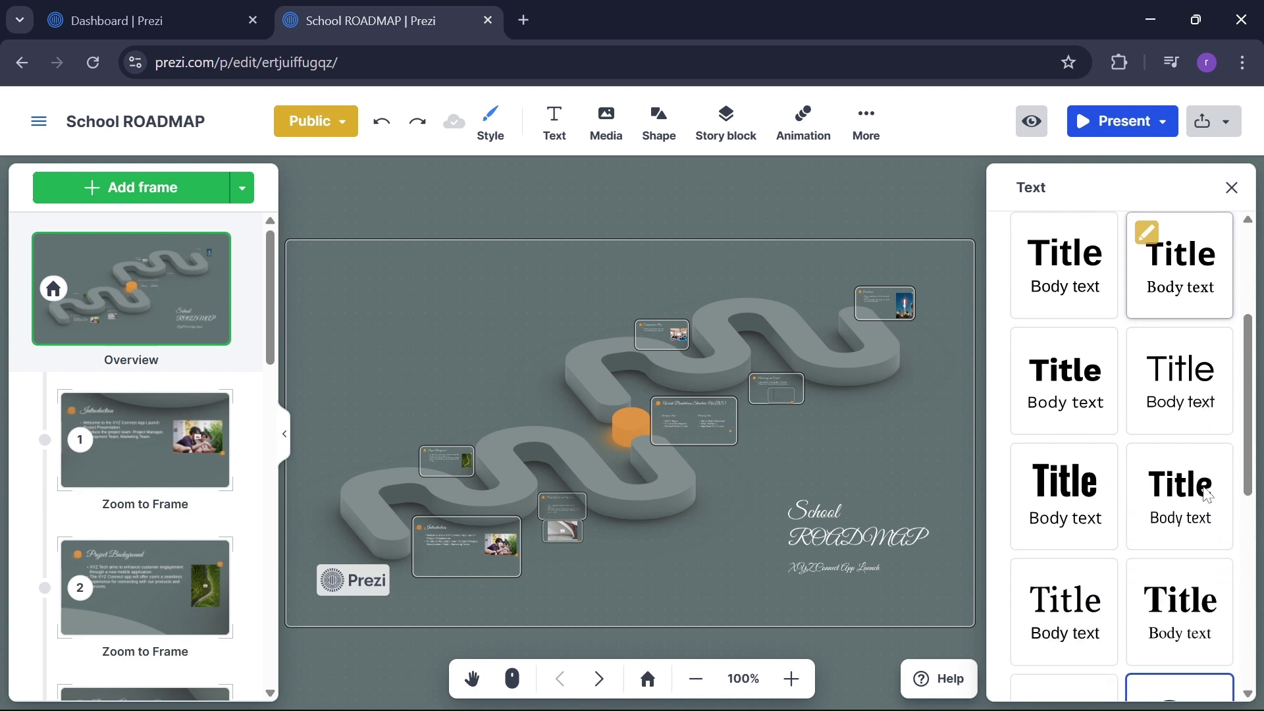
{"action": "scroll", "coordinate": [1207, 495], "scroll_direction": "down", "scroll_amount": 5}
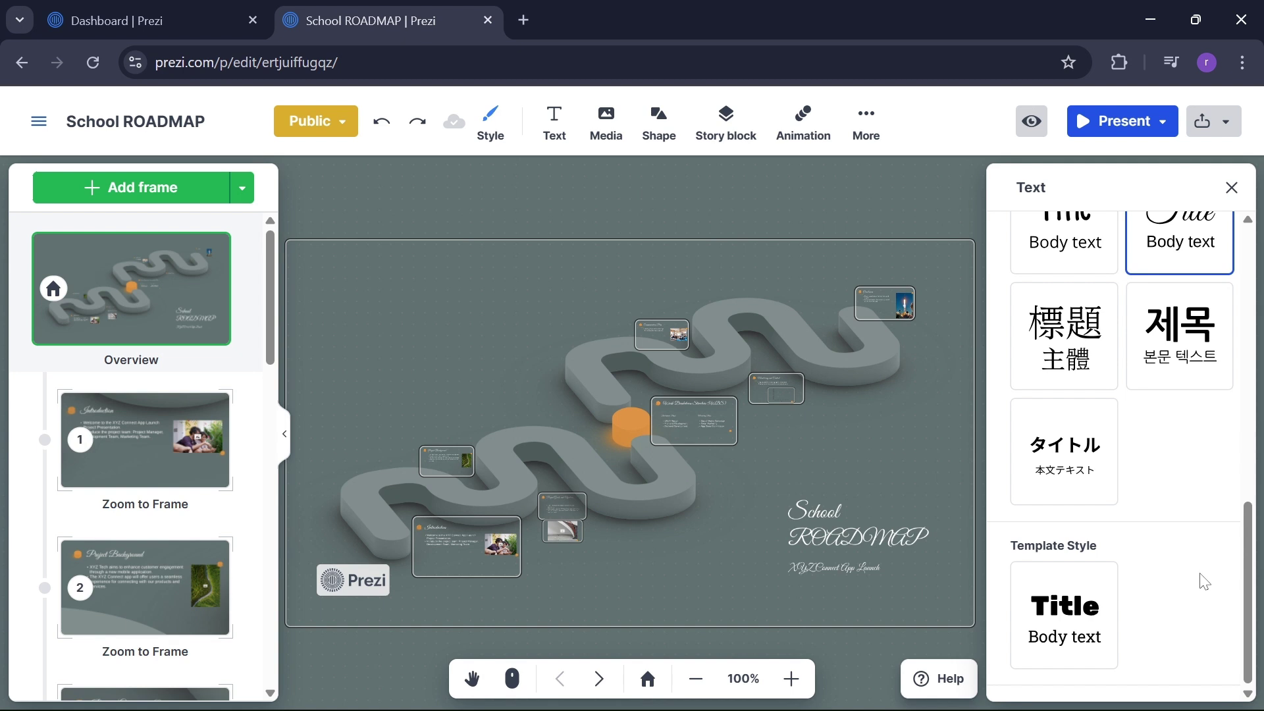
Open the presentation in Presenter view and step through its frames from the overview to the Conclusion frame.
{"action": "left_click", "coordinate": [1149, 128]}
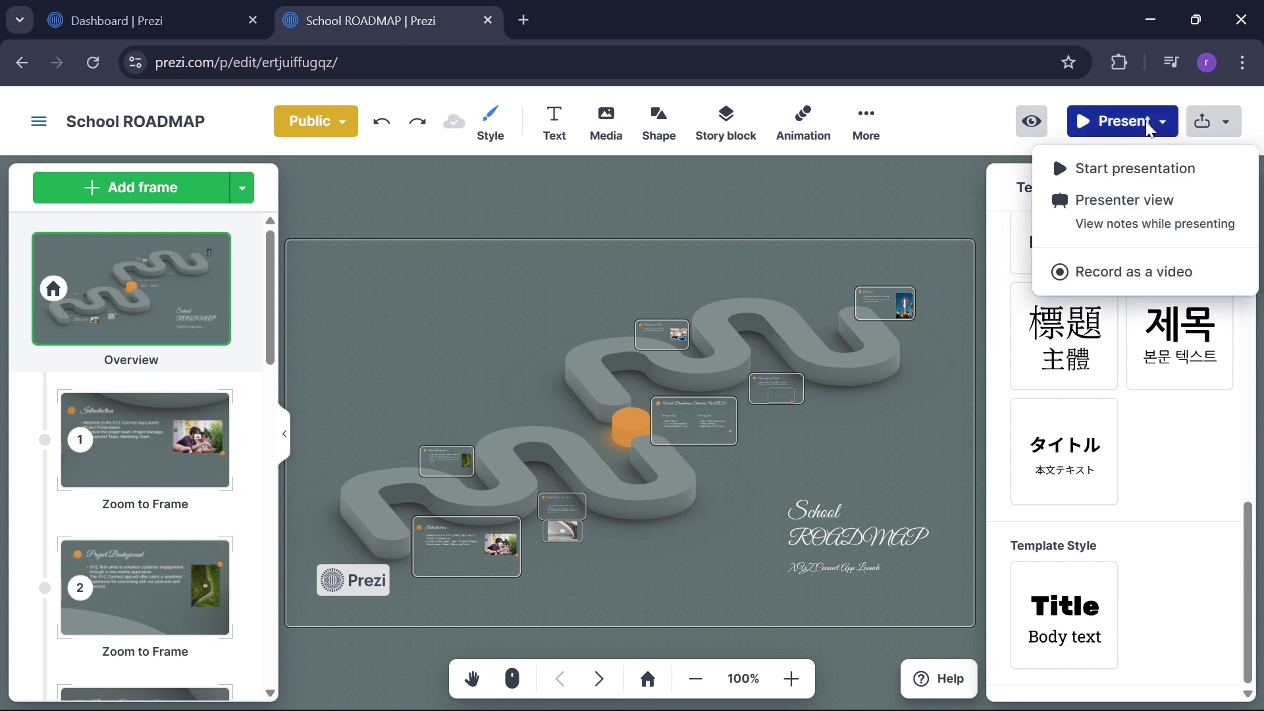
{"action": "left_click", "coordinate": [1115, 220]}
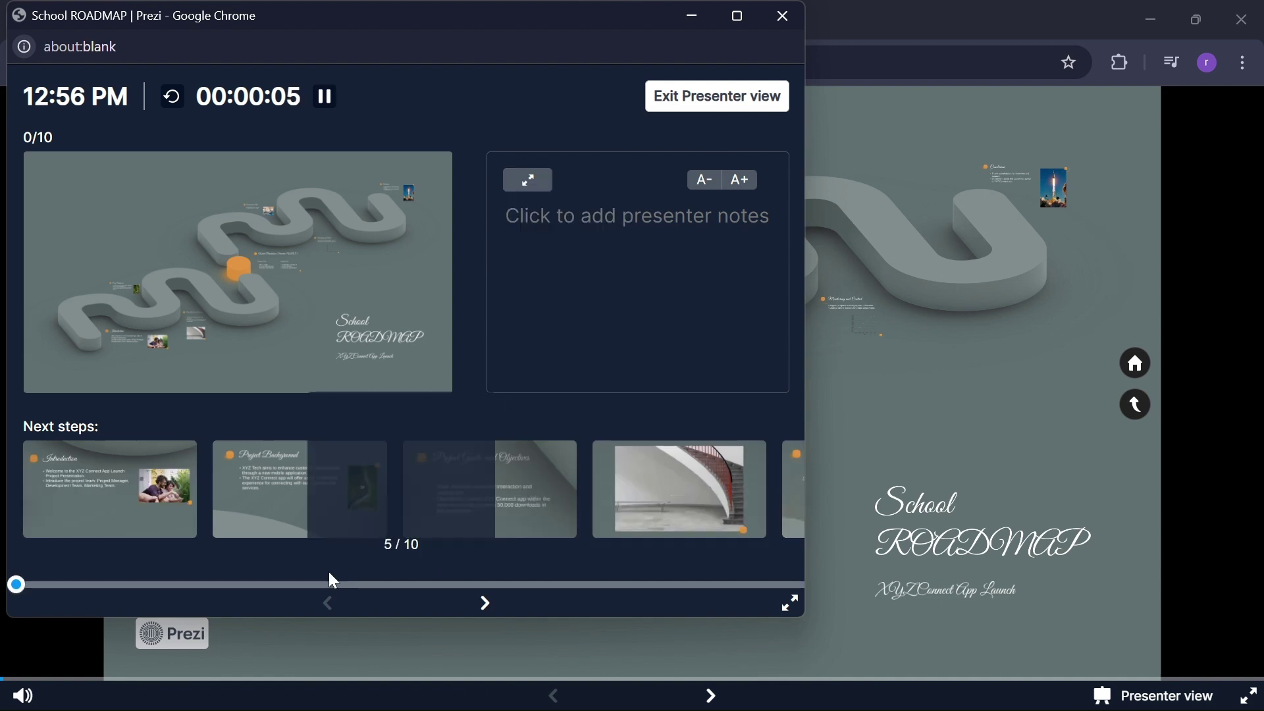
{"action": "left_click", "coordinate": [486, 603]}
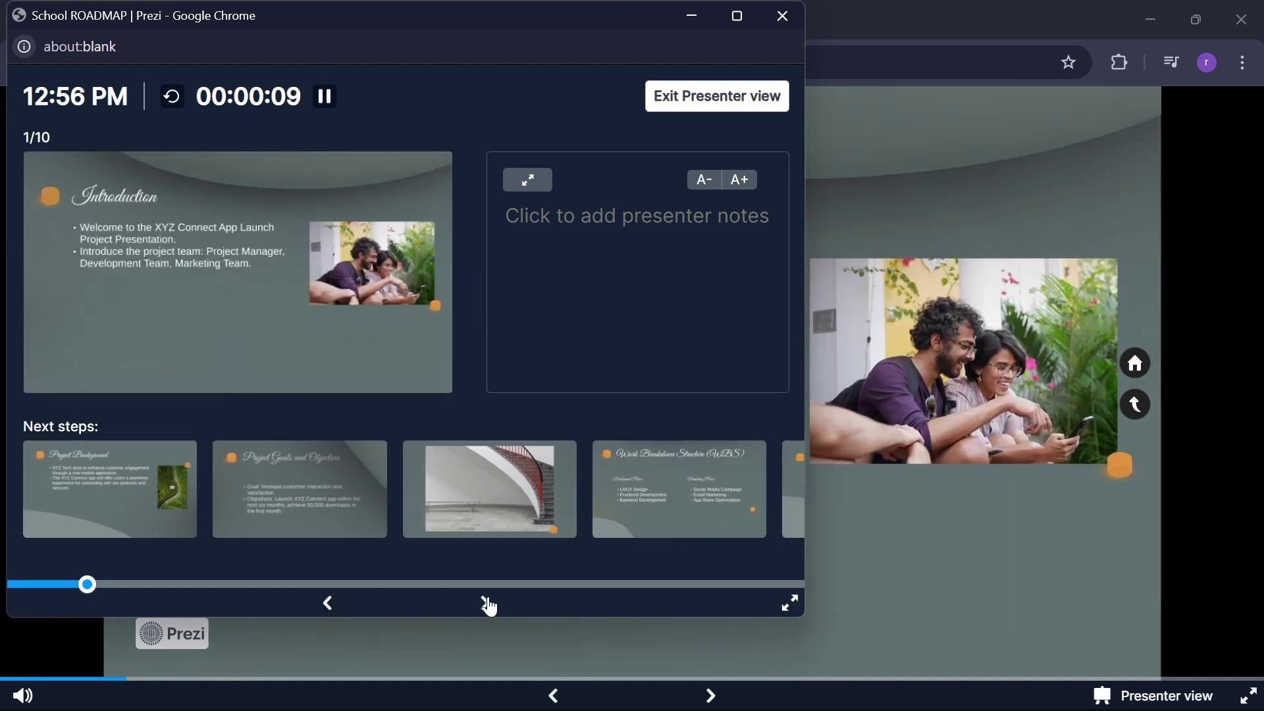
{"action": "left_click", "coordinate": [482, 604]}
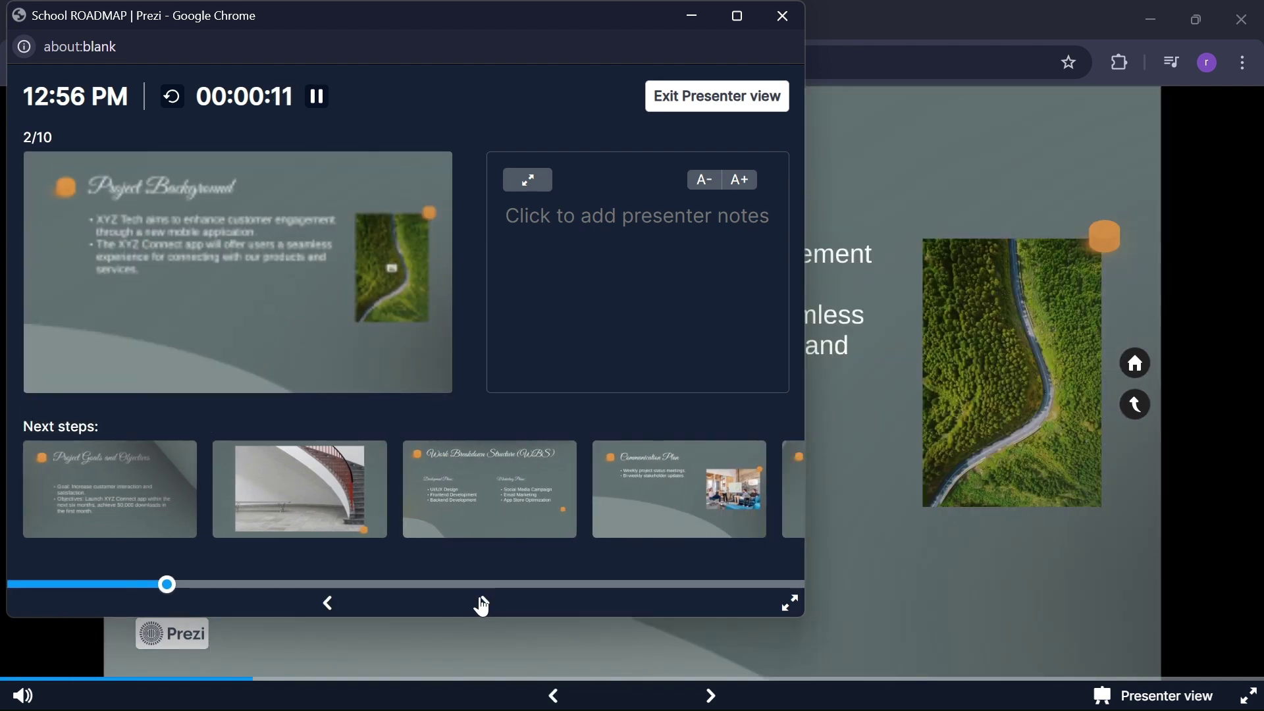
{"action": "left_click", "coordinate": [482, 604]}
{"action": "left_click", "coordinate": [483, 604]}
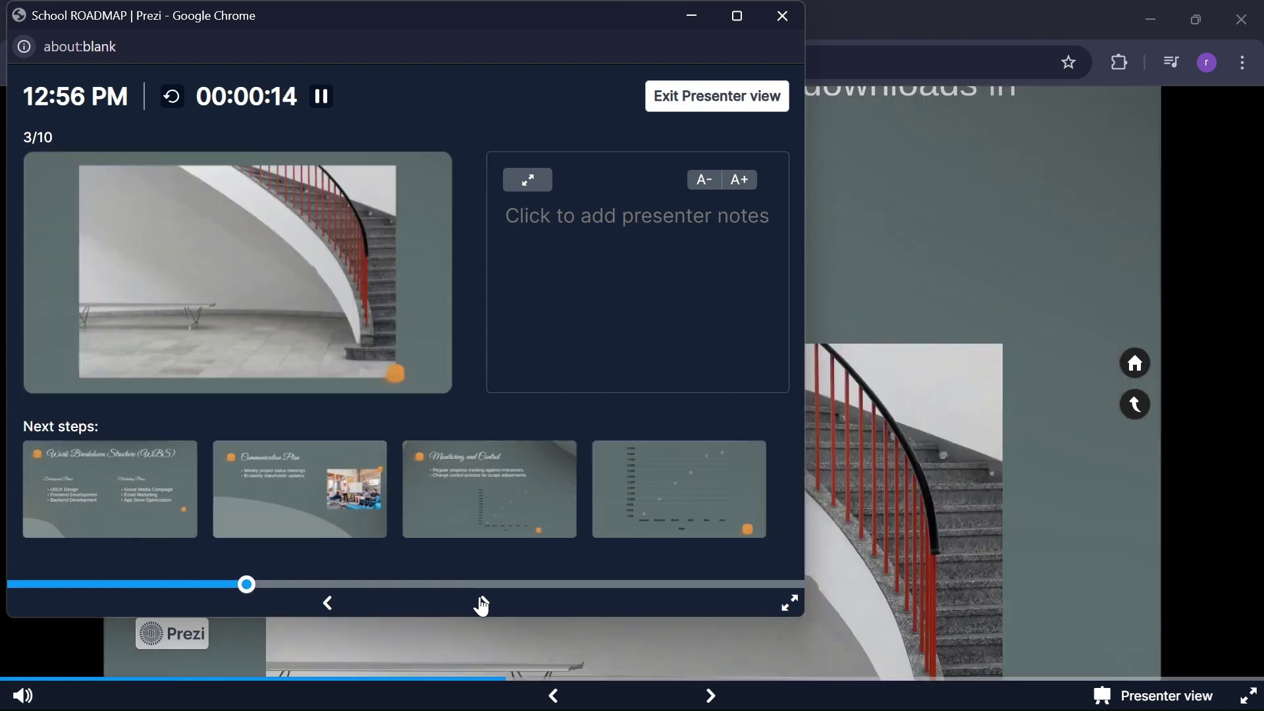
{"action": "left_click", "coordinate": [483, 604]}
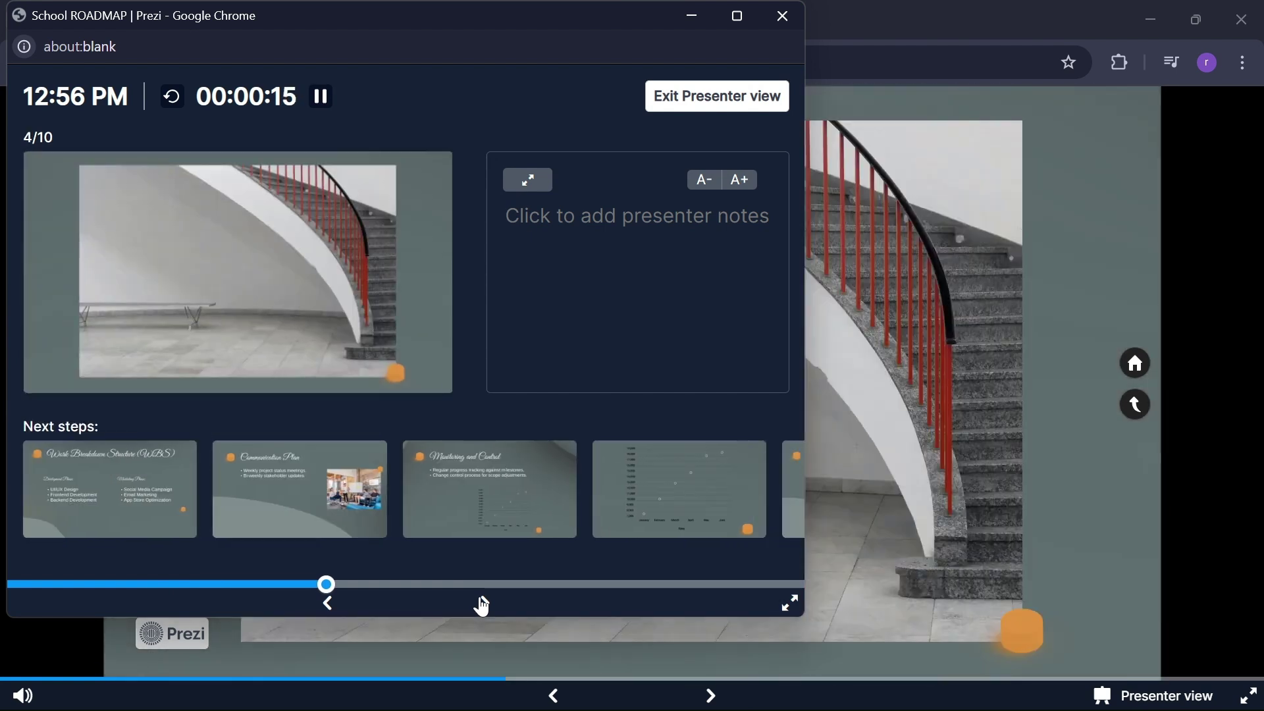
{"action": "left_click", "coordinate": [483, 604]}
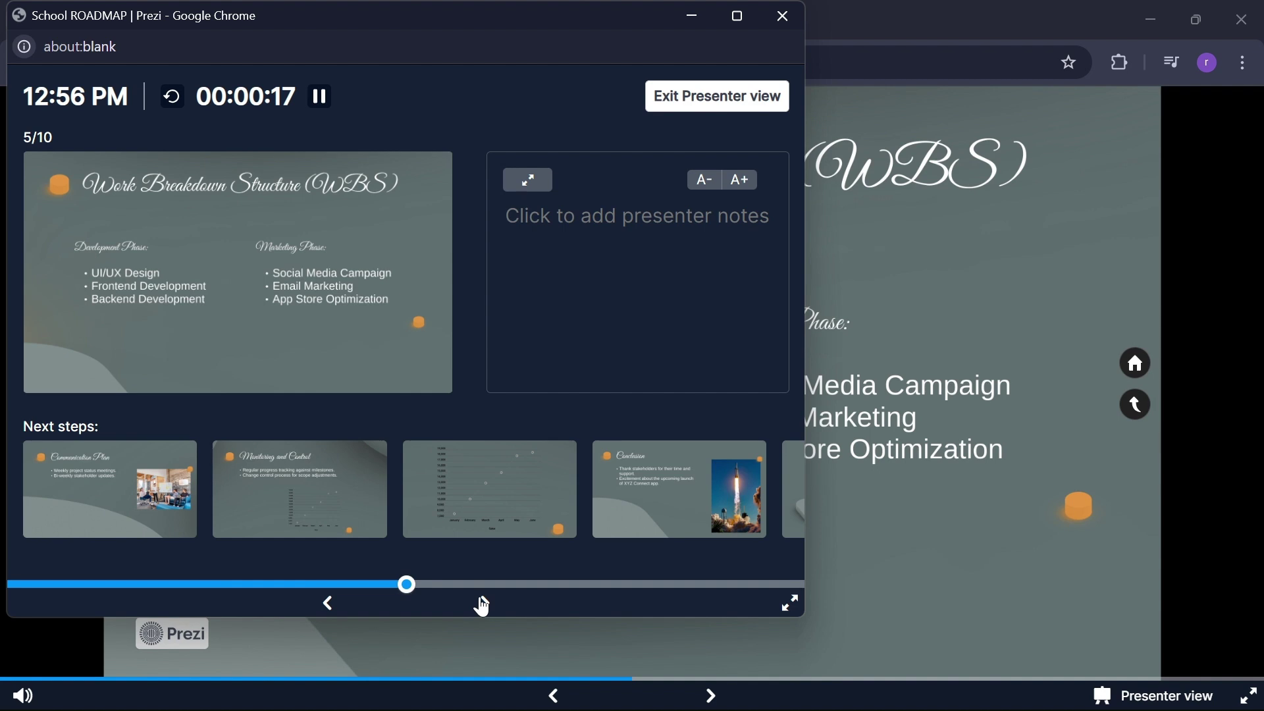
{"action": "double_click", "coordinate": [482, 604]}
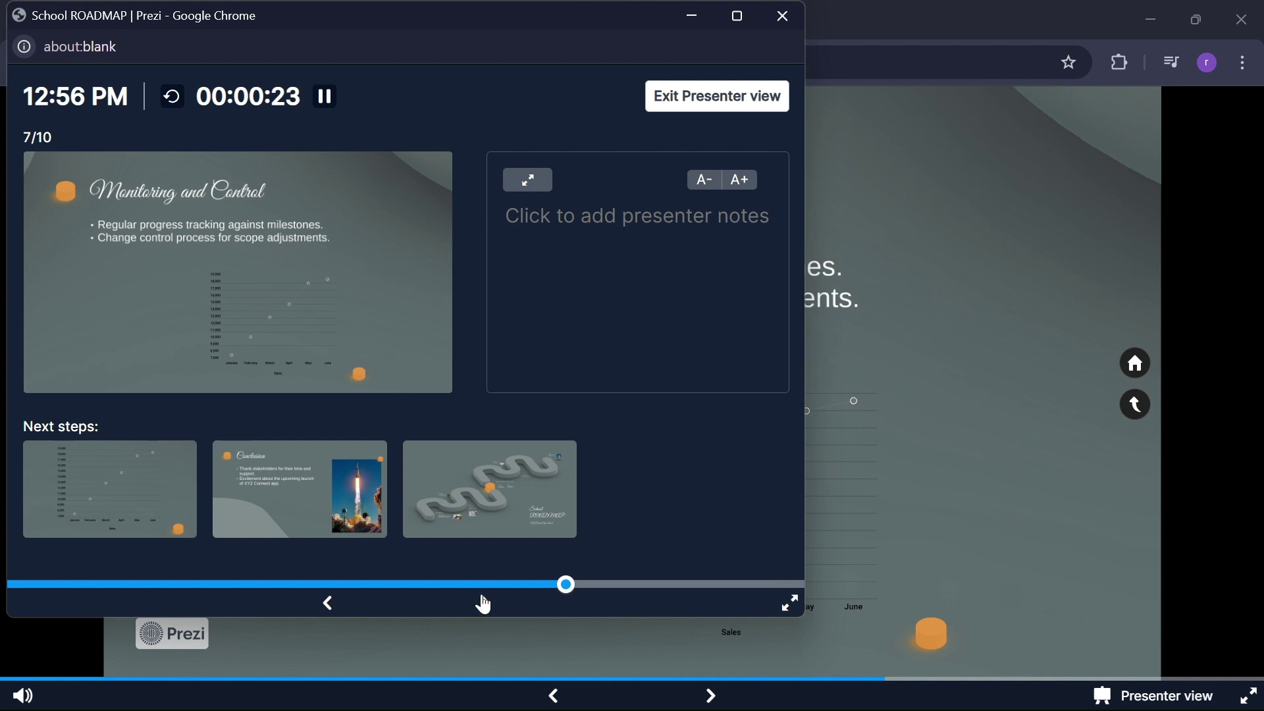
{"action": "left_click", "coordinate": [483, 604]}
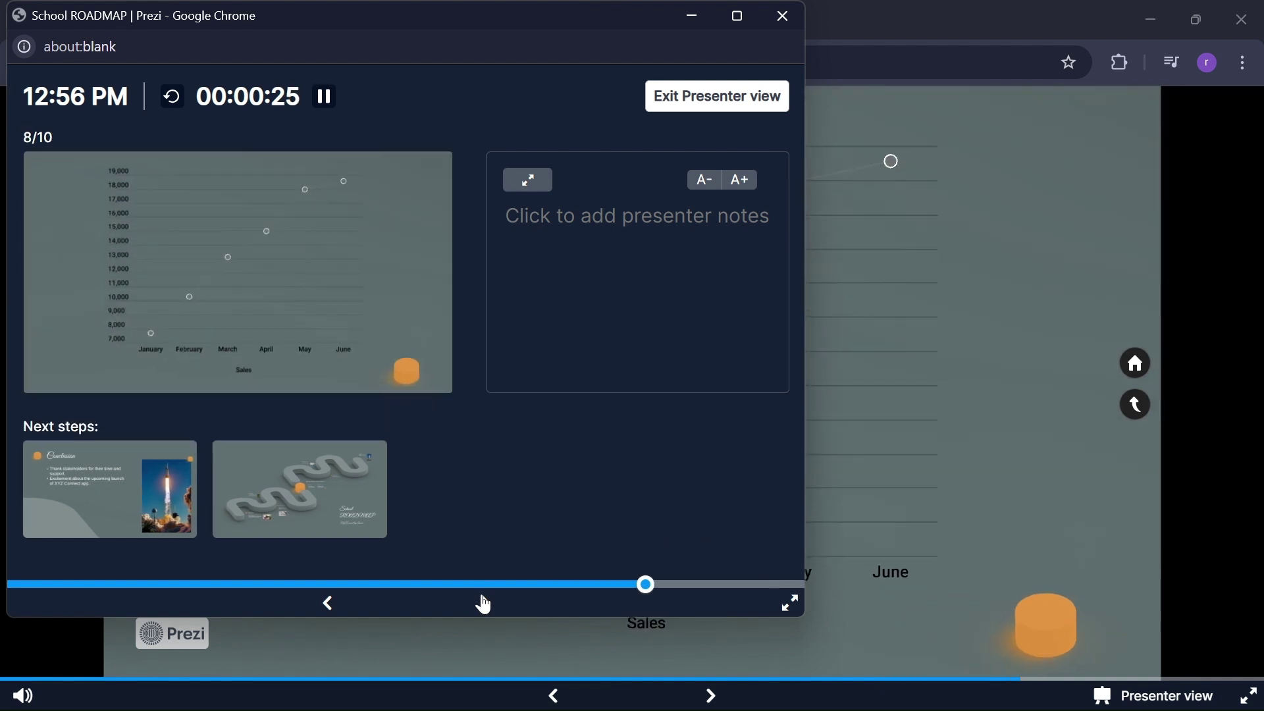
{"action": "left_click", "coordinate": [482, 604]}
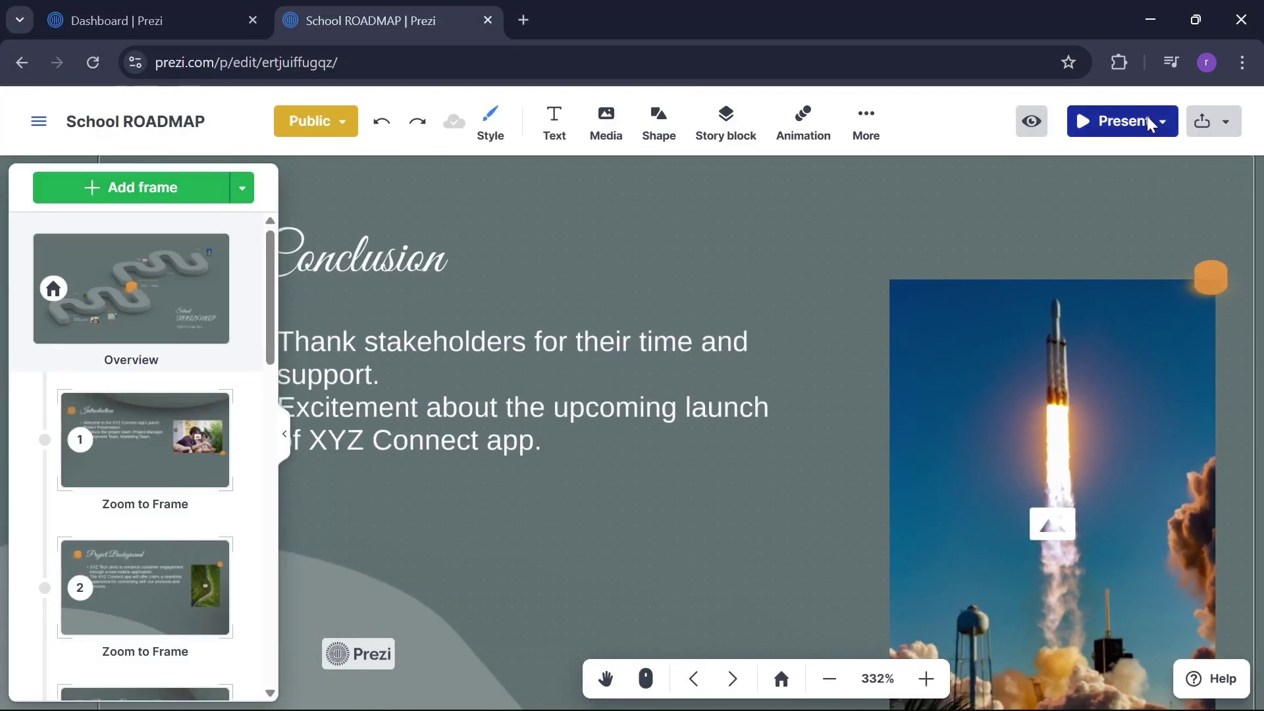
Present in full screen with the watermark, advance to the closing overview, and exit back to the editor.
{"action": "left_click", "coordinate": [1154, 121]}
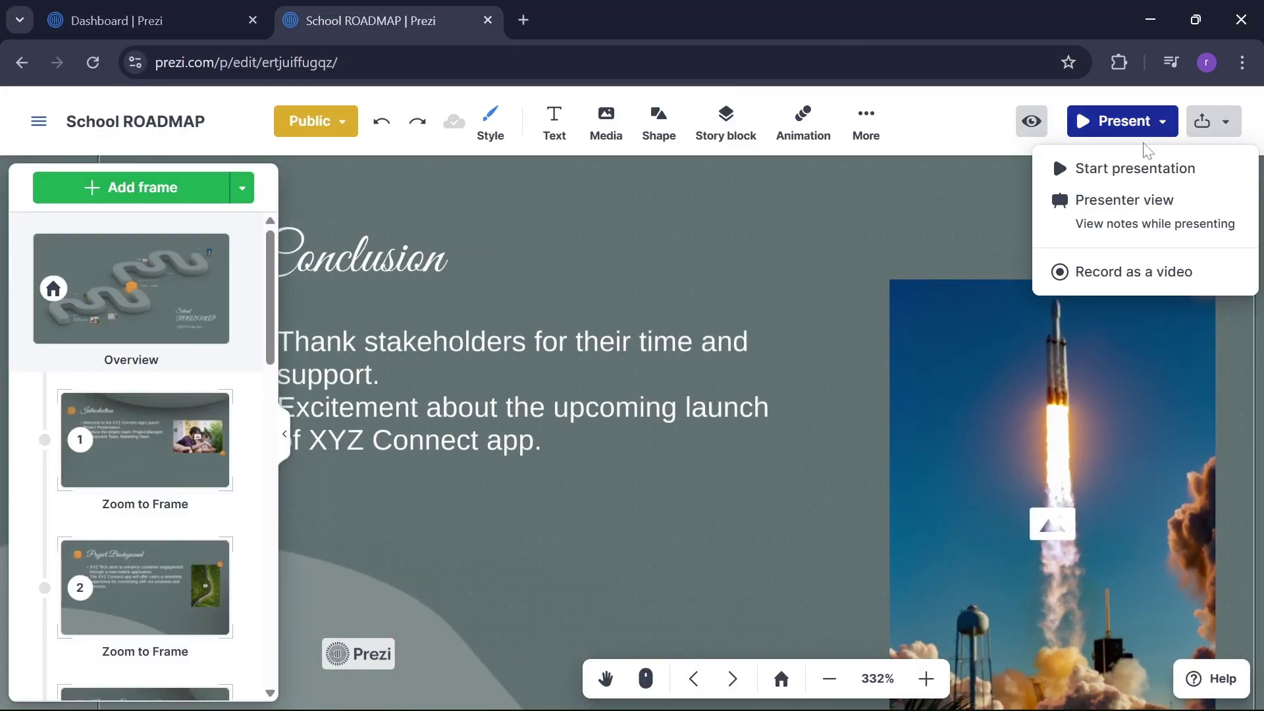
{"action": "left_click", "coordinate": [1146, 178]}
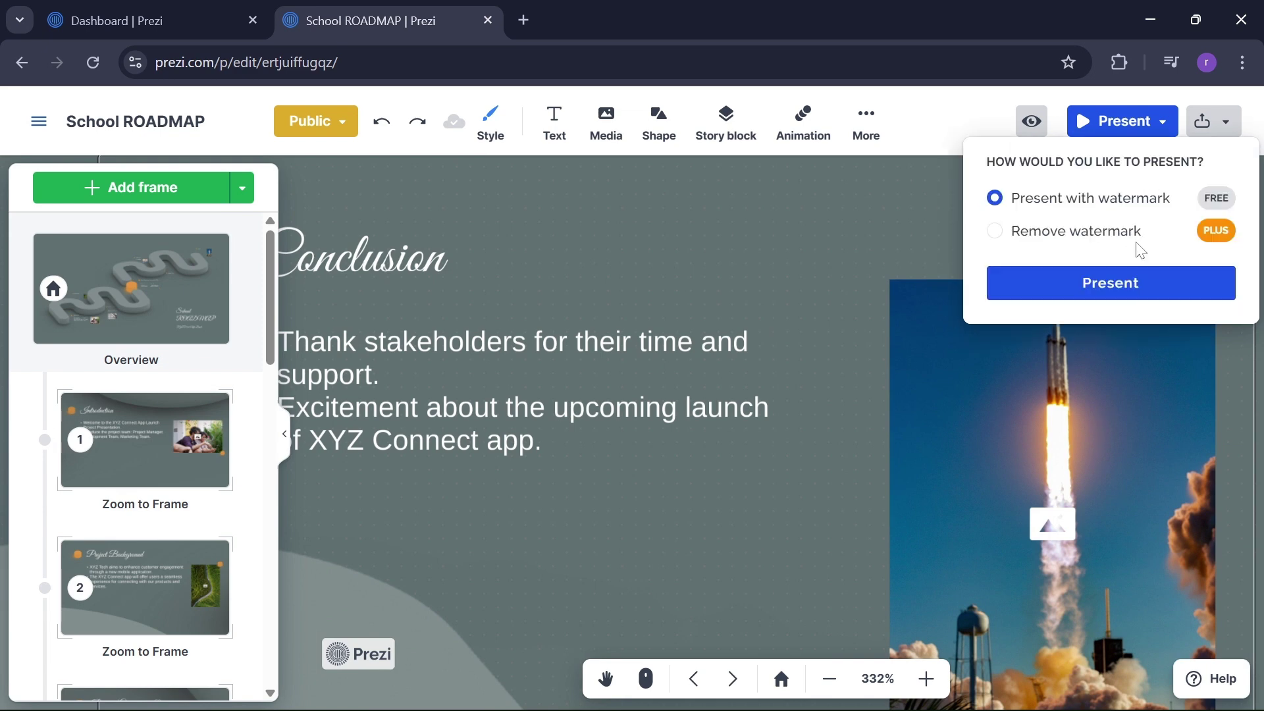
{"action": "left_click", "coordinate": [1069, 294]}
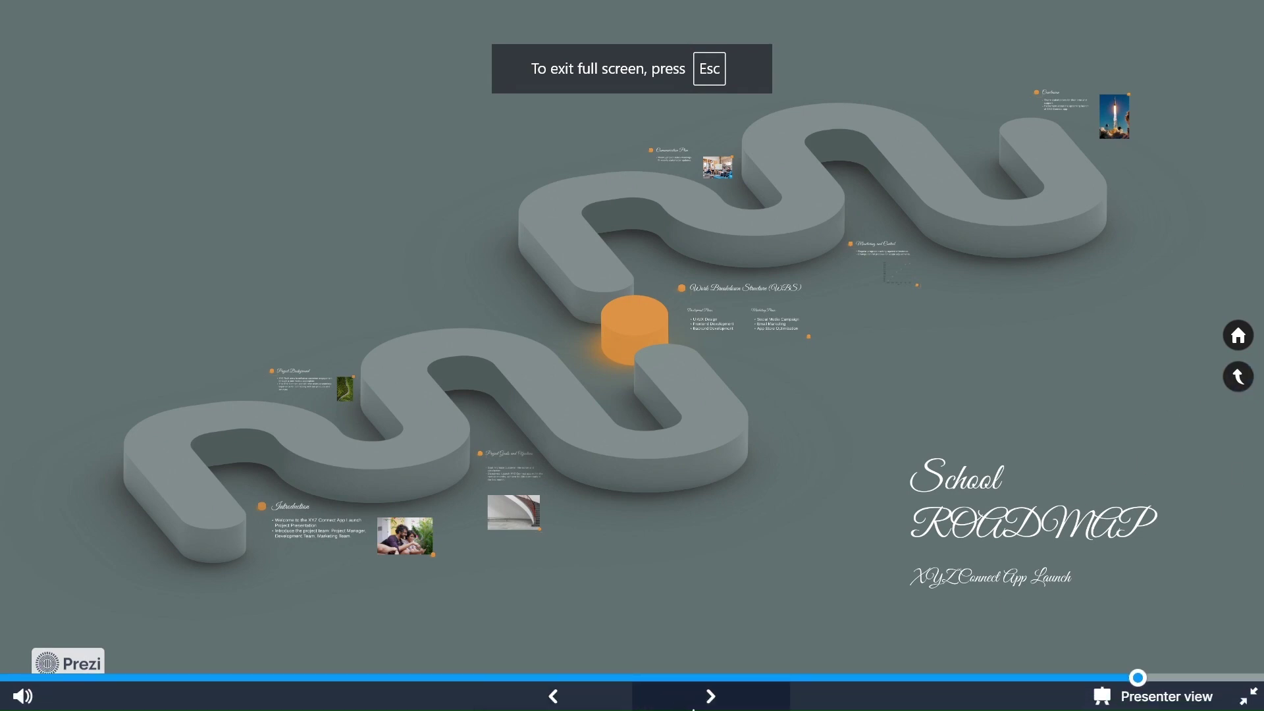
{"action": "left_click", "coordinate": [693, 708]}
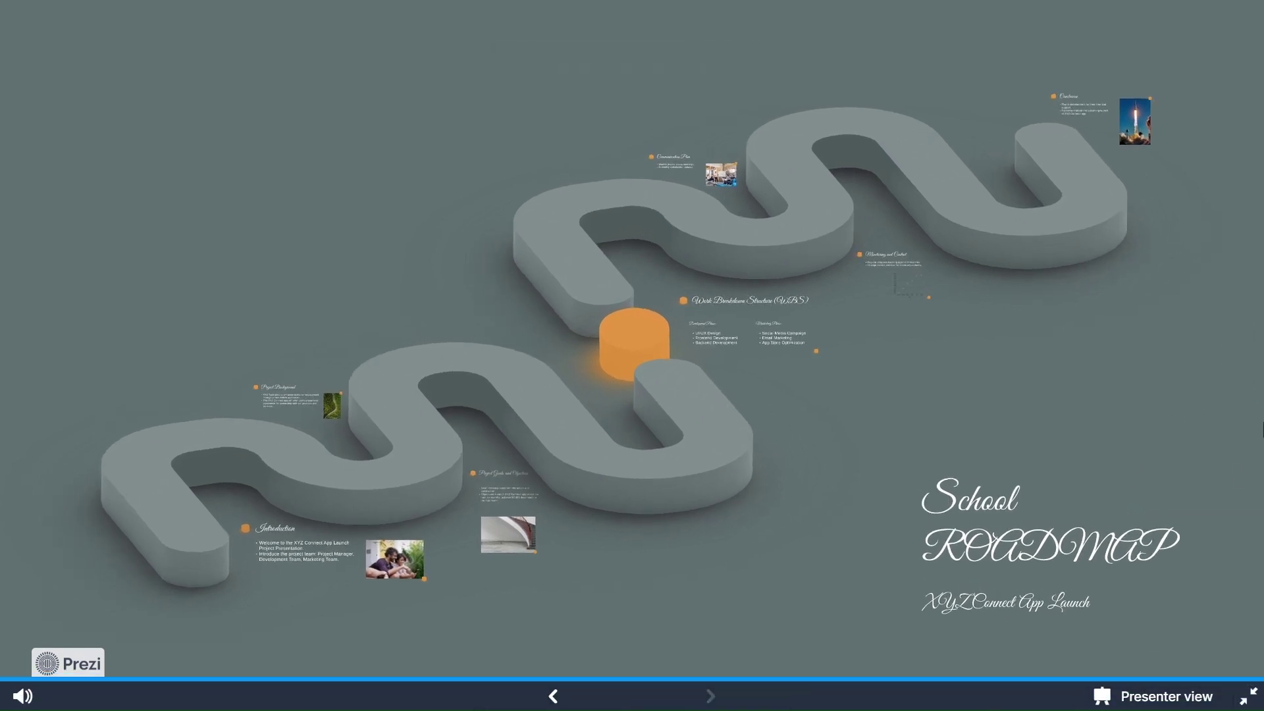
{"action": "left_click", "coordinate": [1249, 696]}
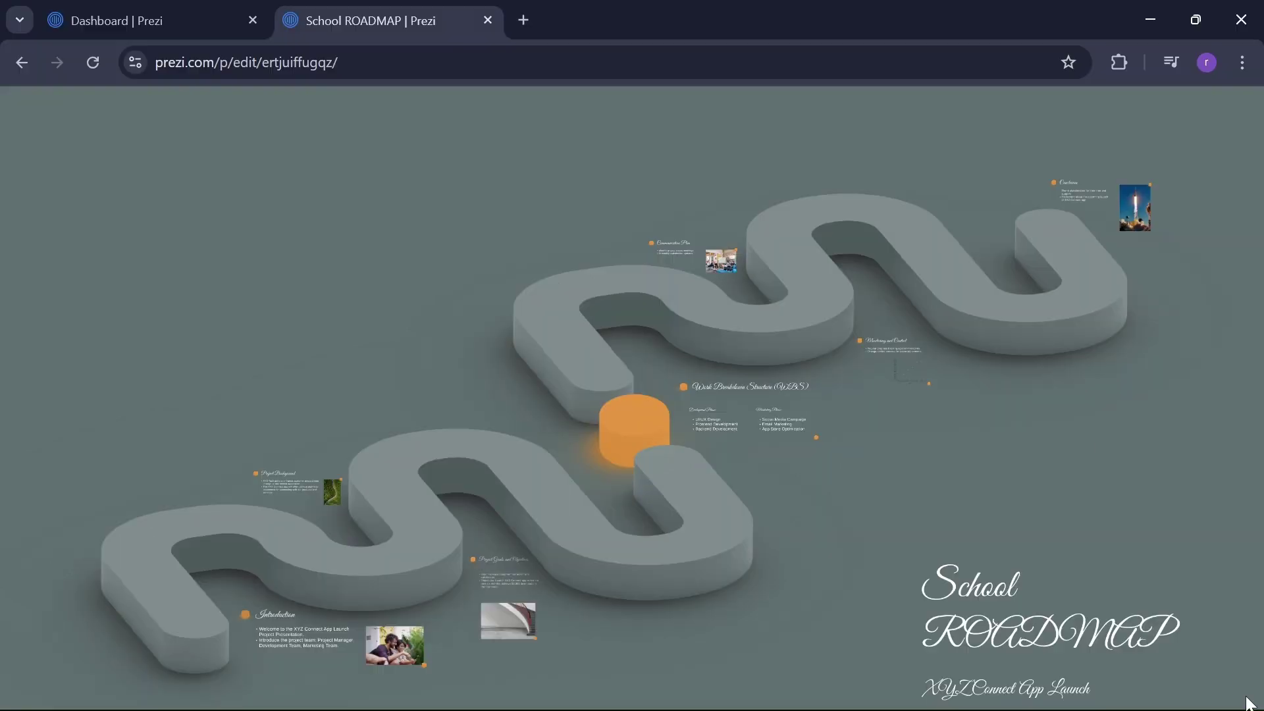
{"action": "key", "text": "Escape"}
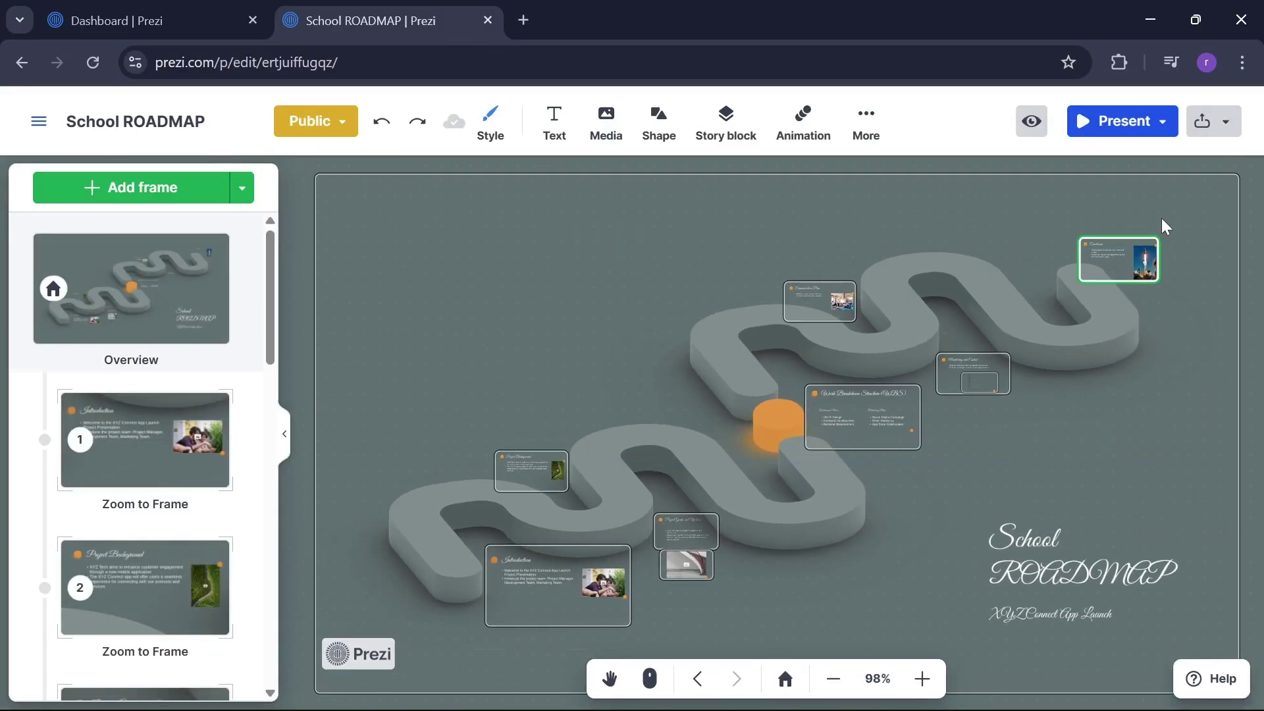
Open the sharing and export options of the presentation.
{"action": "left_click", "coordinate": [1231, 123]}
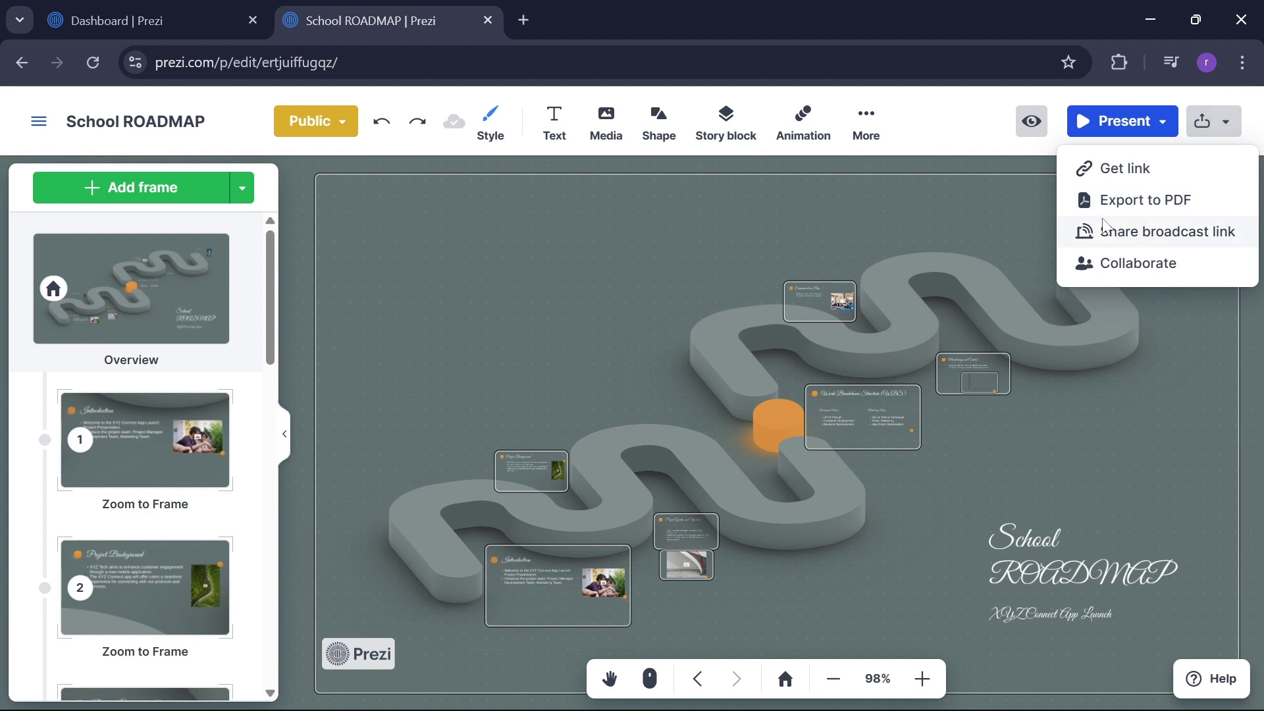